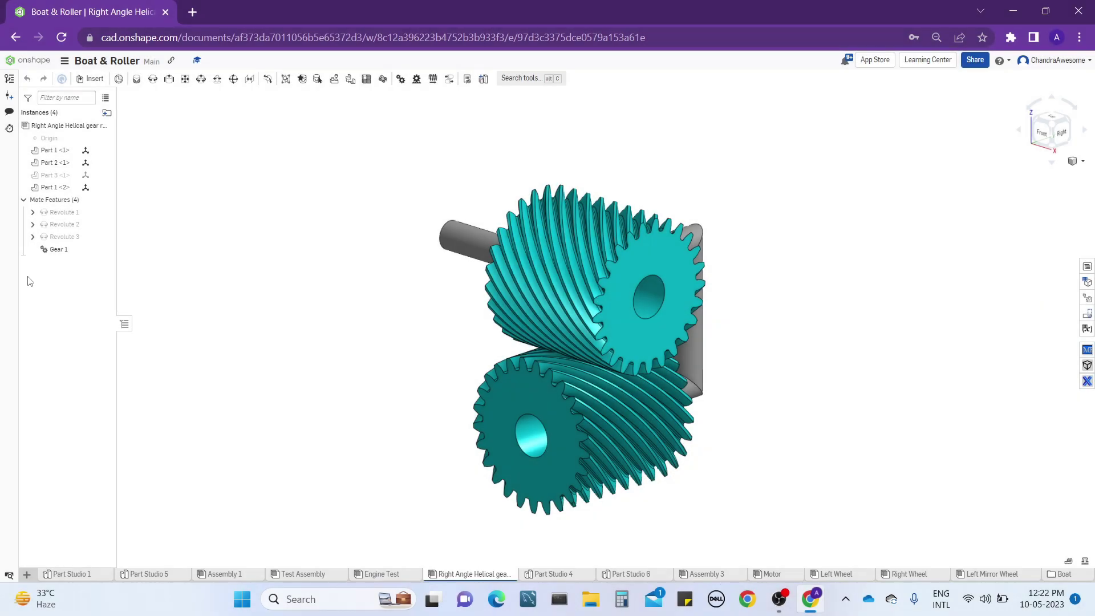
# Animate the Revolute 1 mate from 0 to 360 degrees while orbiting the gear assembly.
pyautogui.rightClick(79, 214)
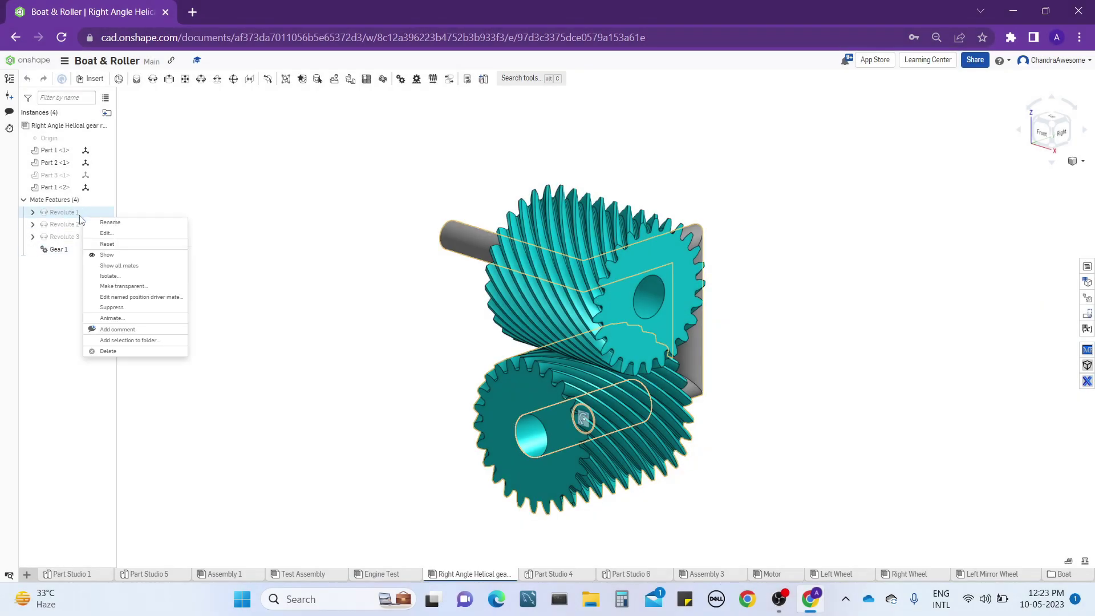
pyautogui.click(112, 318)
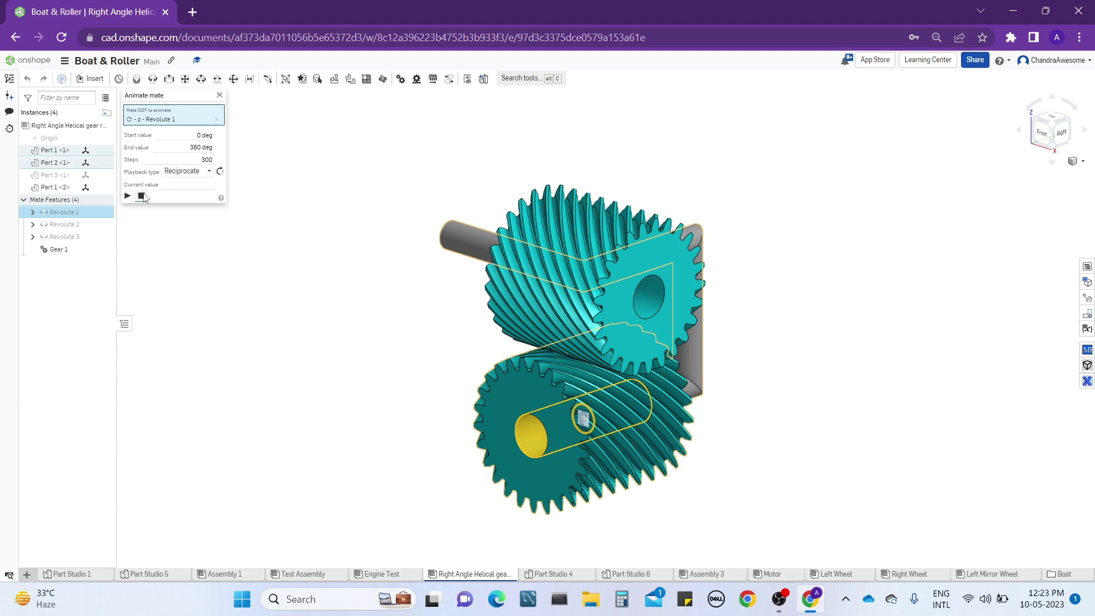
pyautogui.click(127, 196)
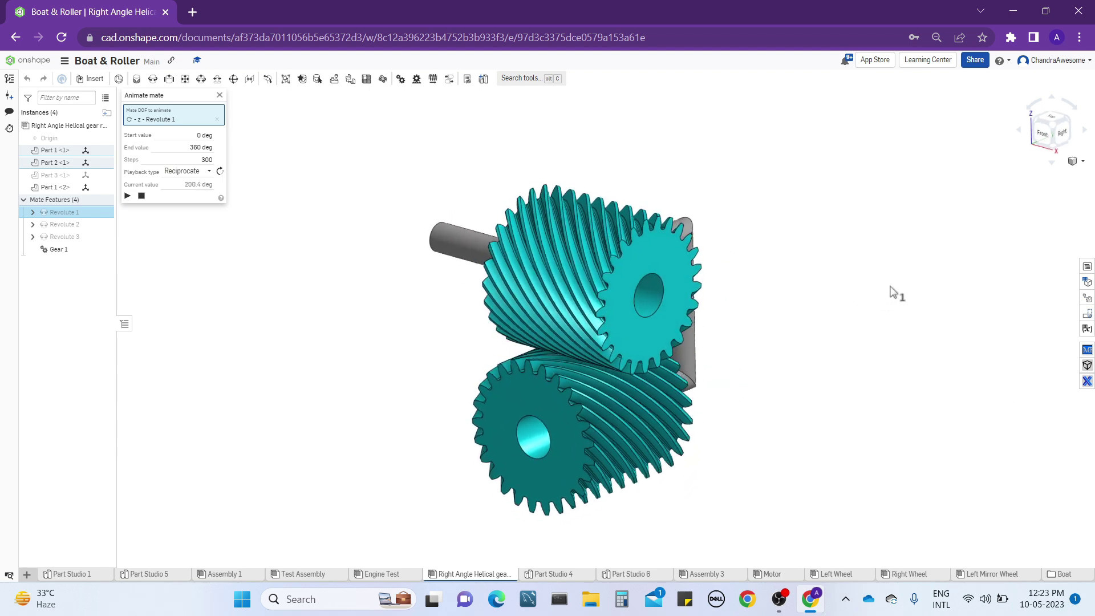
pyautogui.moveTo(1053, 129); pyautogui.dragTo(1046, 135)
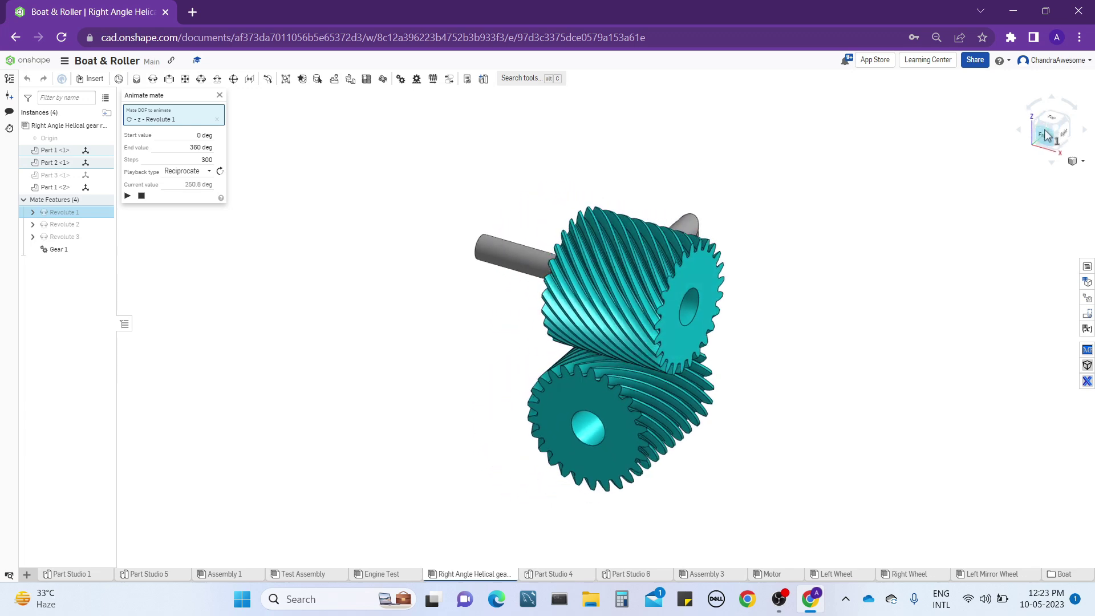
pyautogui.scroll(5, 970, 297)
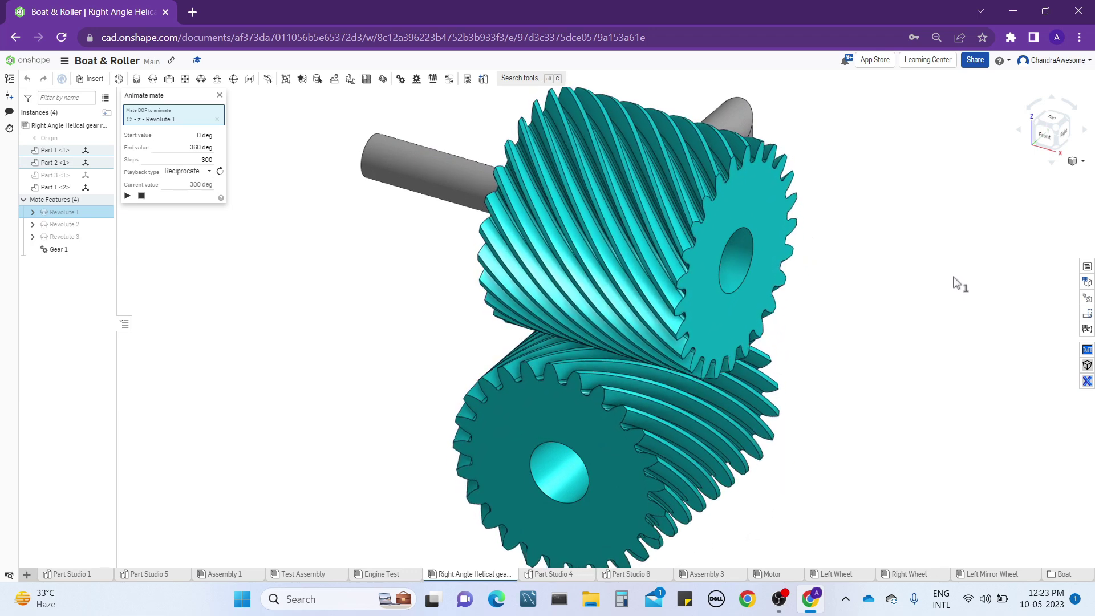
# Turn on perspective view, orbit to a front view, and start a 25-tooth Spur Gear.
pyautogui.click(1077, 161)
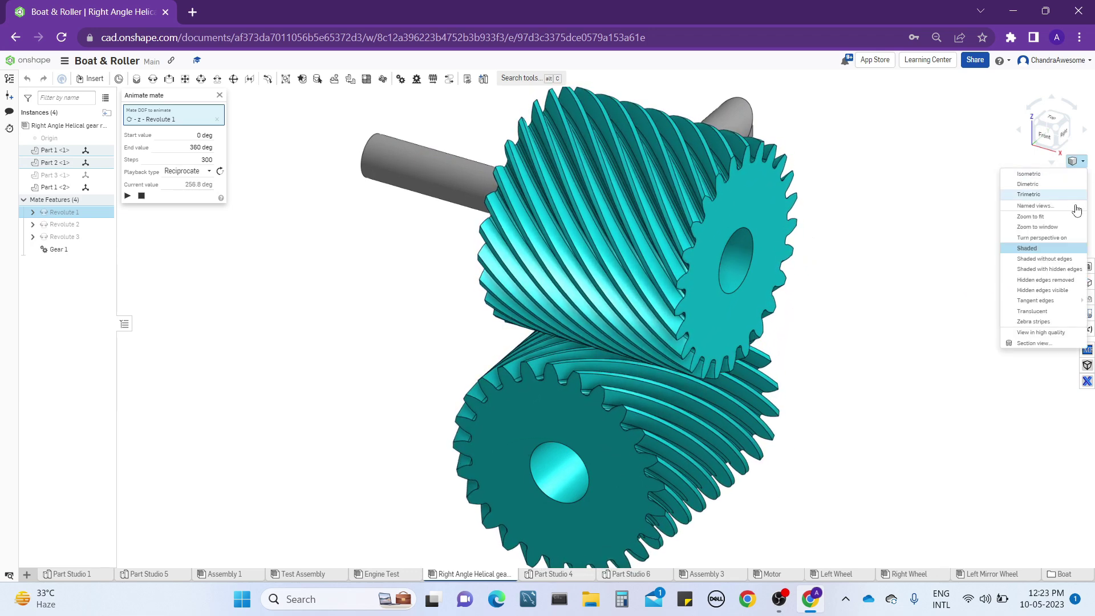
pyautogui.click(1065, 238)
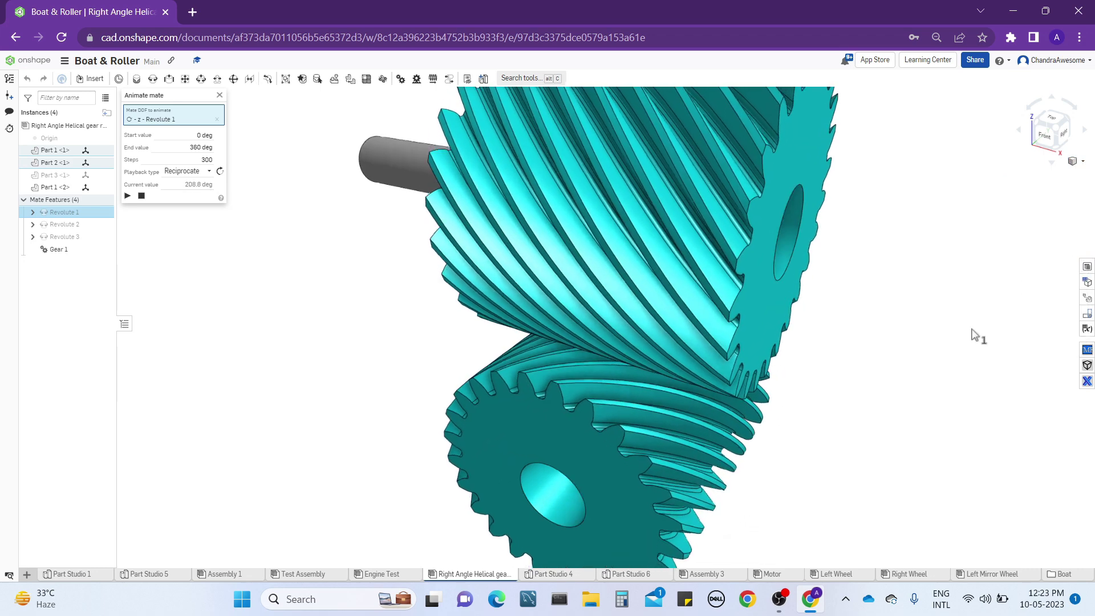
pyautogui.moveTo(796, 286); pyautogui.dragTo(867, 244, button='right')
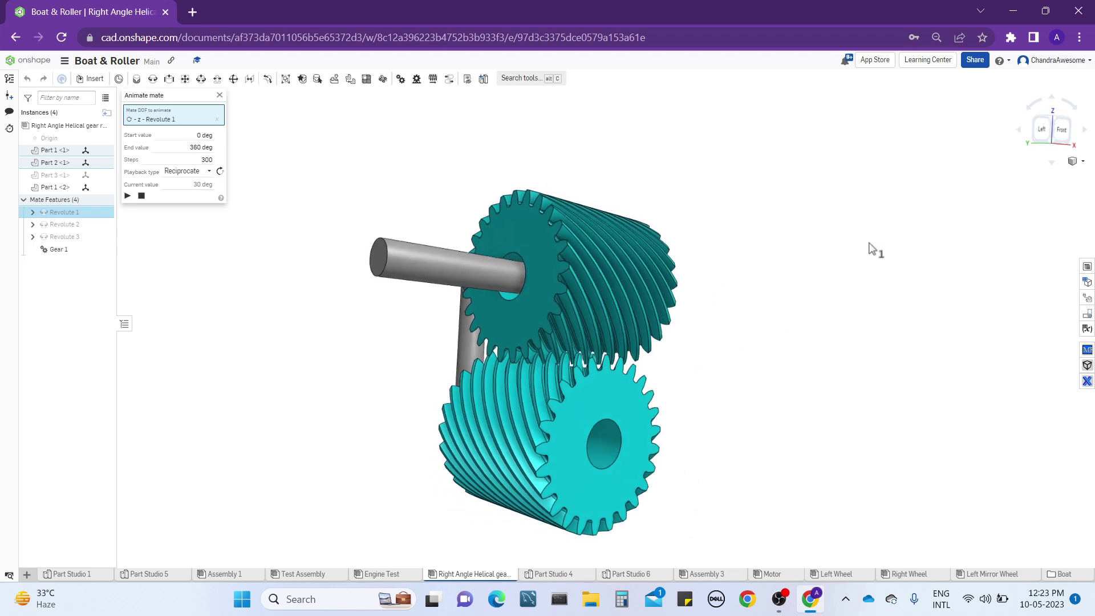
pyautogui.moveTo(872, 246); pyautogui.dragTo(787, 269, button='right')
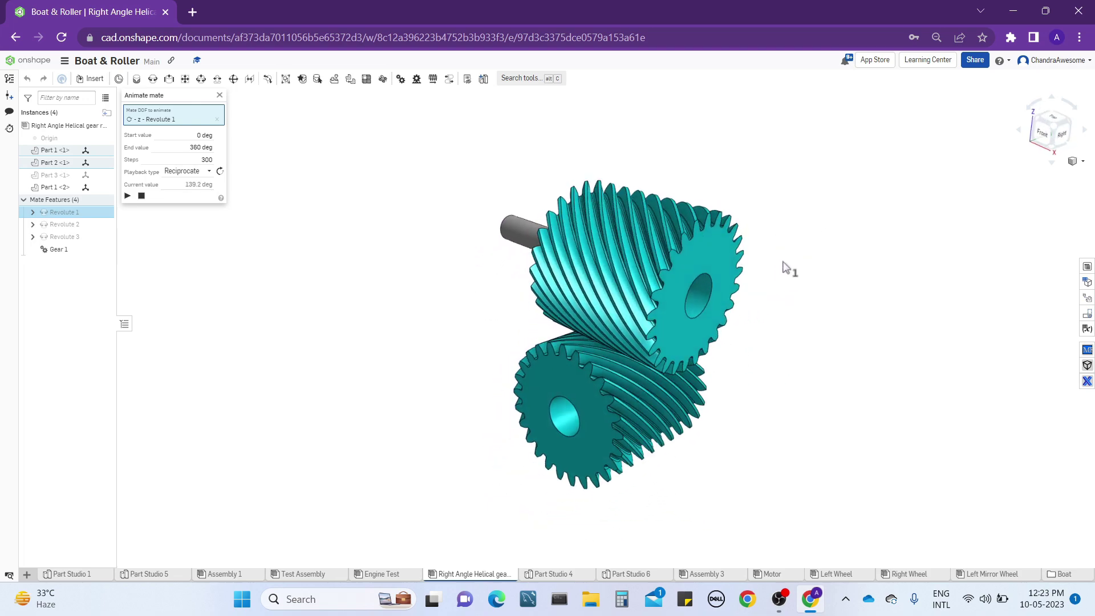
pyautogui.click(1078, 161)
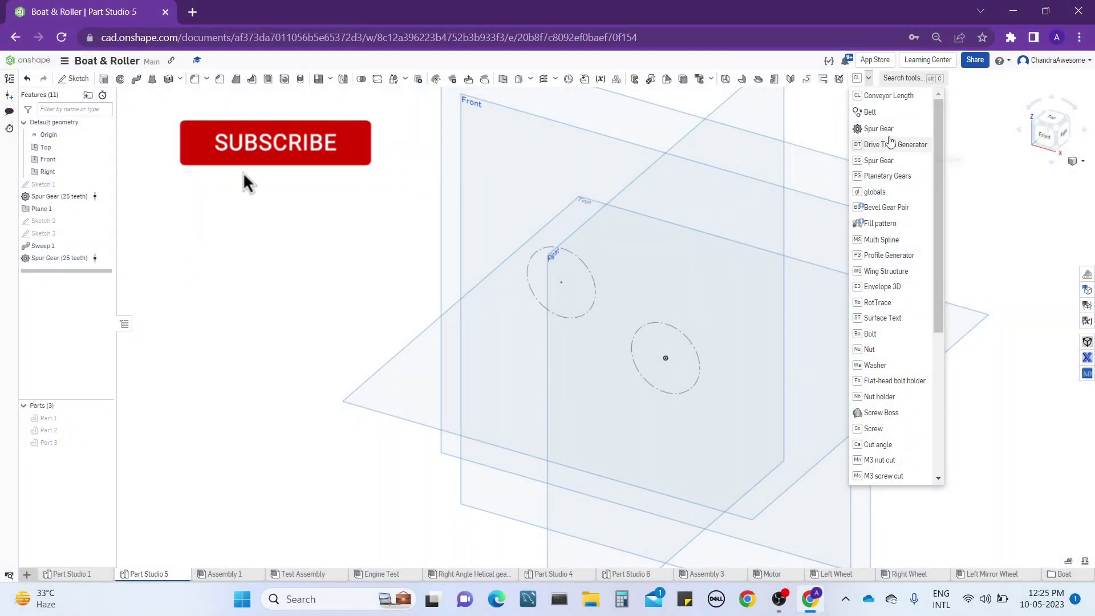
pyautogui.click(878, 128)
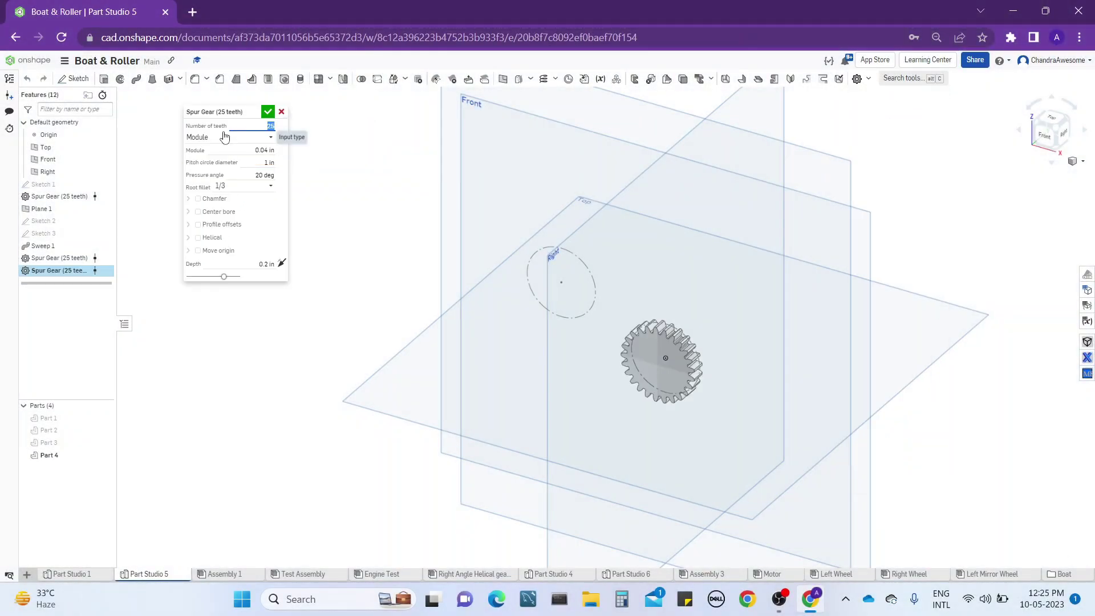
# Set the gear depth to 1 in and make the teeth helical at 45 degrees.
pyautogui.click(243, 263)
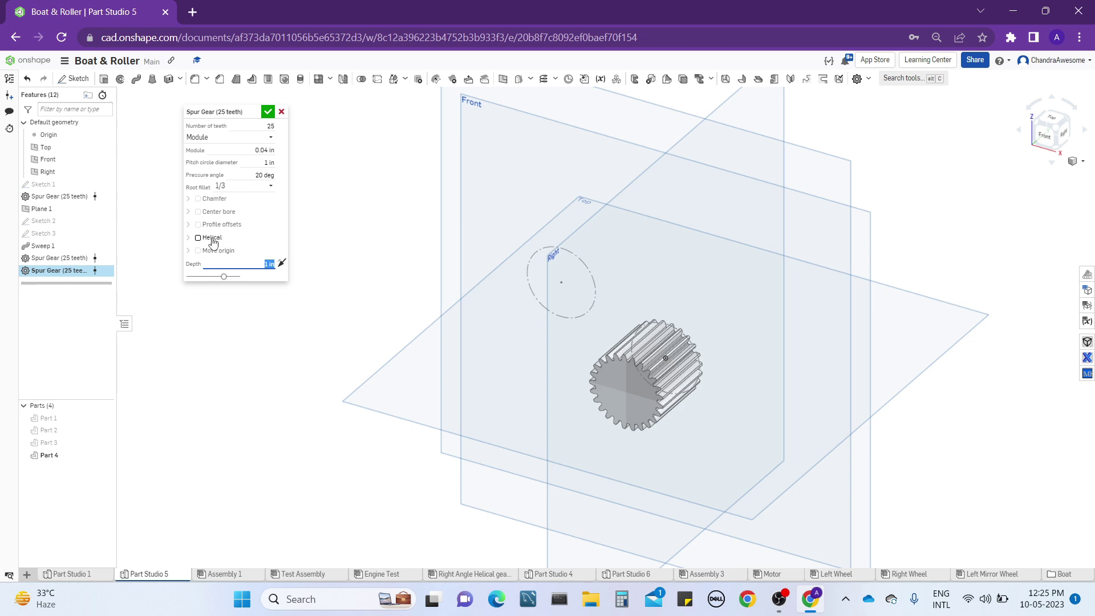
pyautogui.click(211, 238)
pyautogui.click(236, 247)
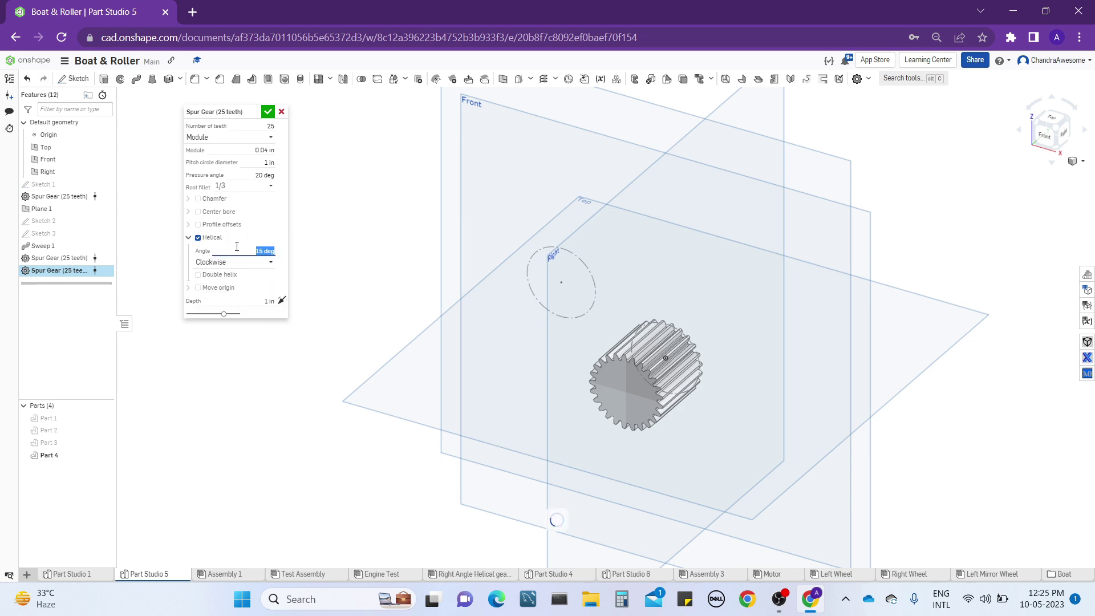
pyautogui.write('45')
pyautogui.press('Return')
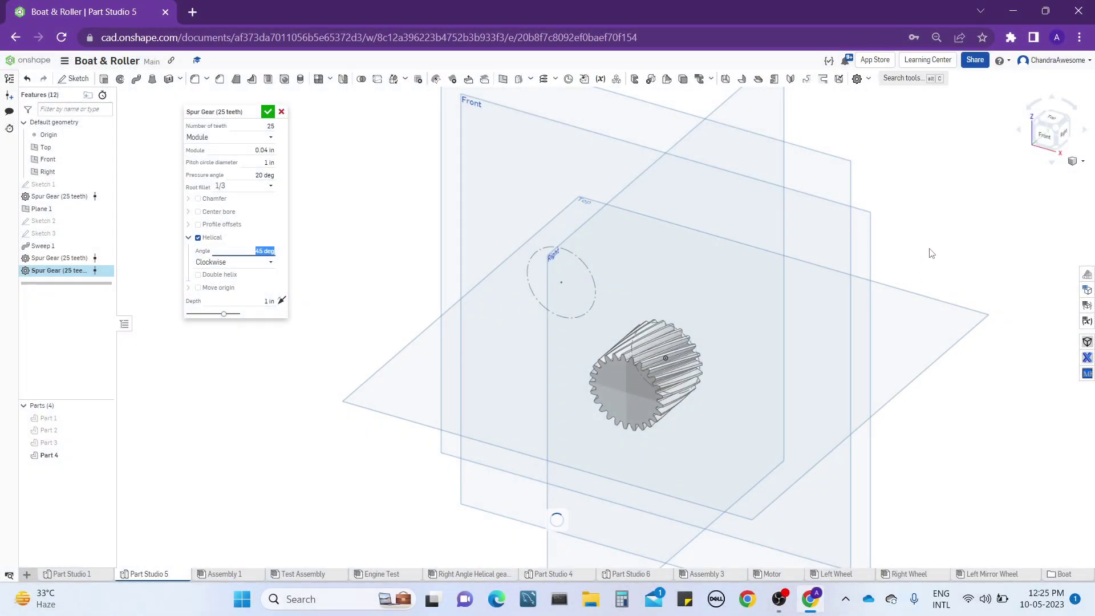
# Add a 0.3 in center bore through the helical gear.
pyautogui.moveTo(864, 352); pyautogui.dragTo(743, 356, button='right')
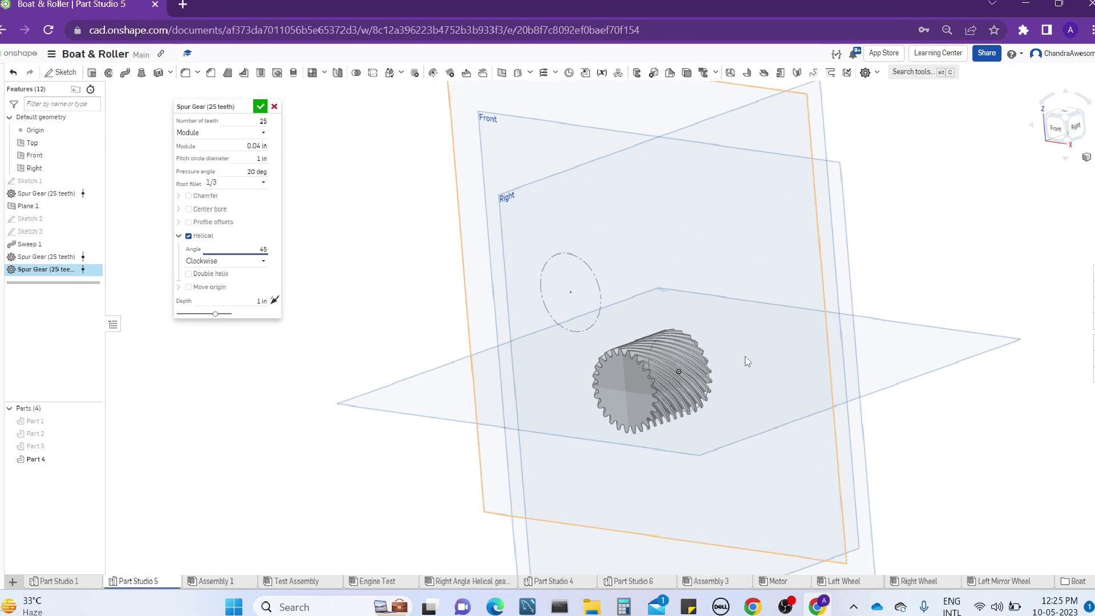
pyautogui.scroll(3, 742, 355)
pyautogui.click(198, 212)
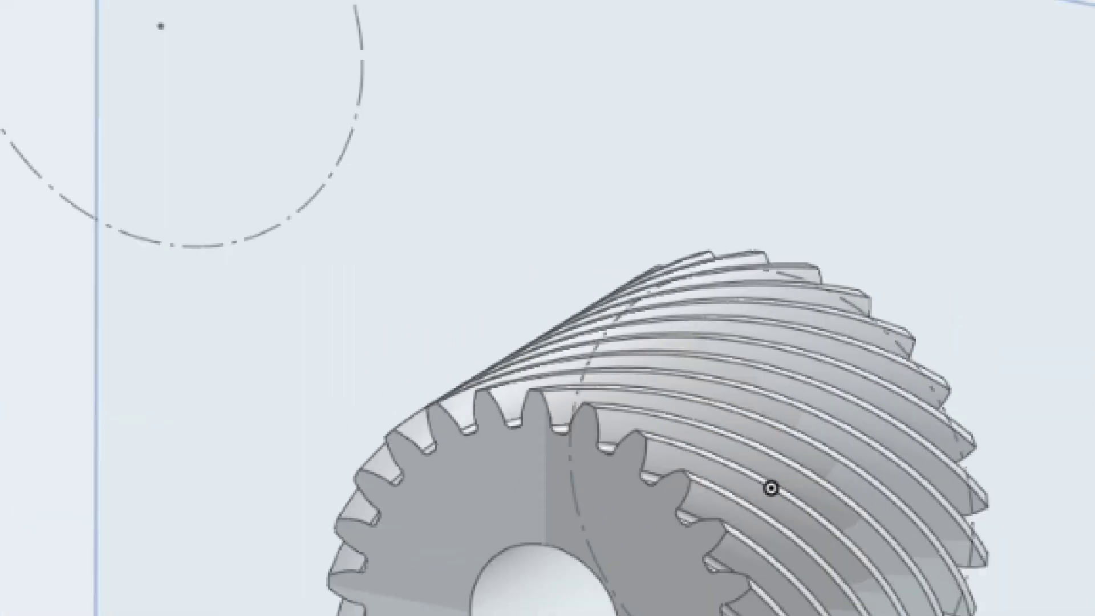
# Add a 0.125 in keyway and a 0.02 in, 60° chamfer, then accept the gear as Part 4.
pyautogui.click(212, 237)
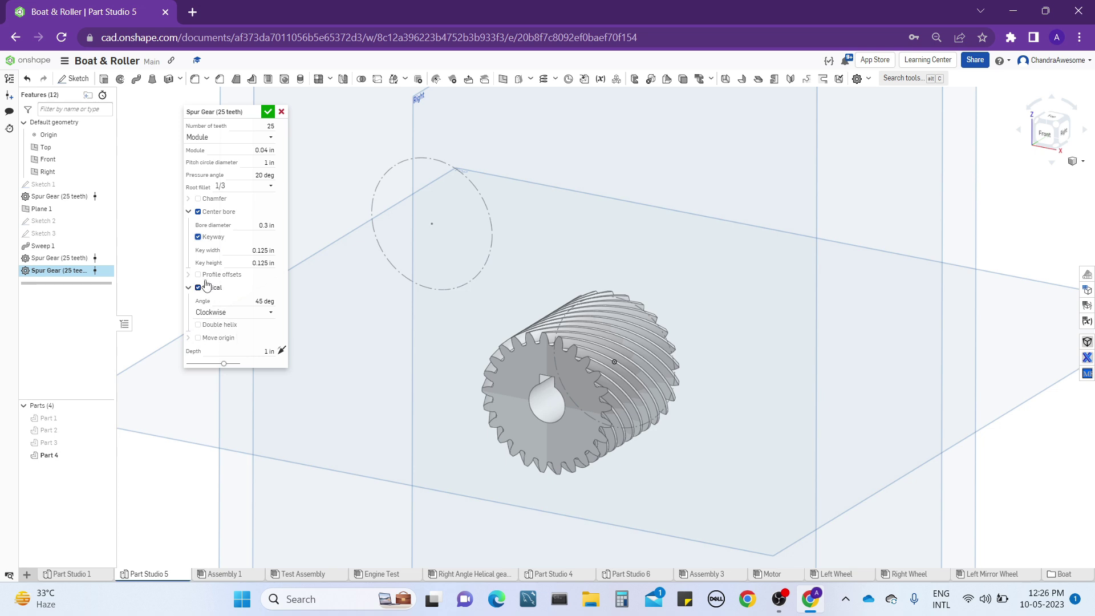
pyautogui.click(198, 199)
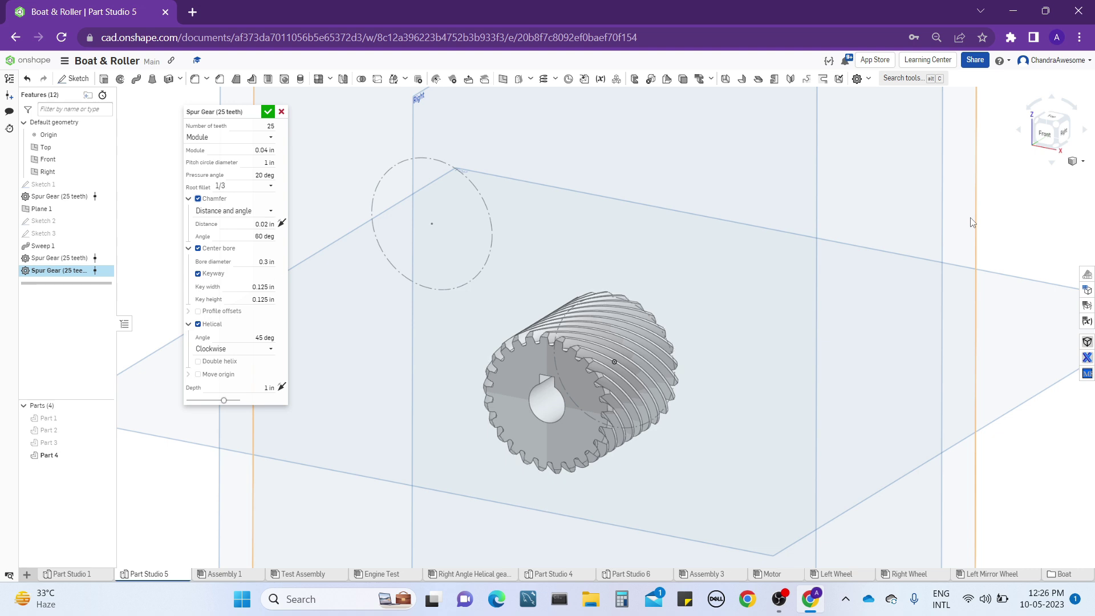
pyautogui.click(268, 112)
pyautogui.moveTo(512, 374); pyautogui.dragTo(623, 369, button='right')
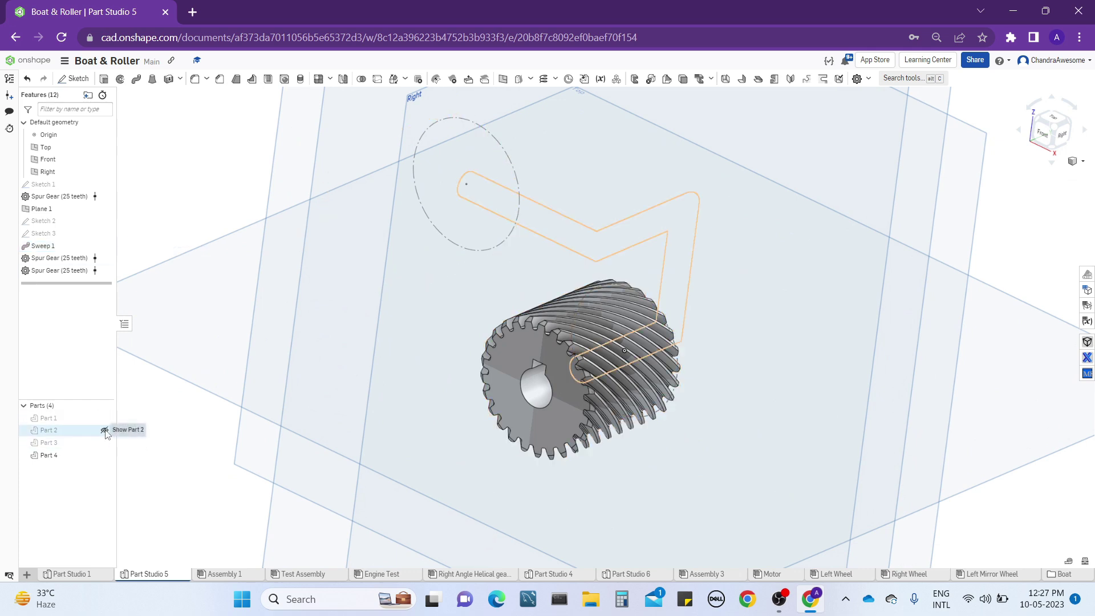
# Show the hidden bent shaft Part 2 beside the helical gear Part 4.
pyautogui.click(104, 432)
pyautogui.moveTo(646, 261)
pyautogui.mouseDown(button='right')
pyautogui.moveTo(606, 234)
pyautogui.moveTo(560, 248)
pyautogui.moveTo(677, 222)
pyautogui.moveTo(653, 255)
pyautogui.moveTo(661, 228)
pyautogui.mouseUp(button='right')
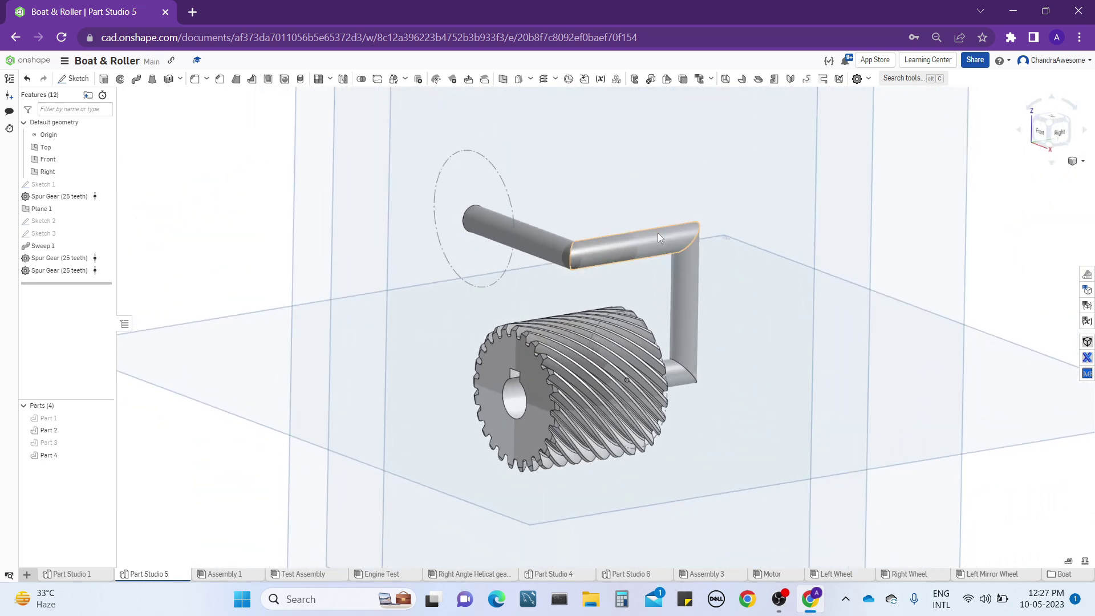
pyautogui.click(27, 575)
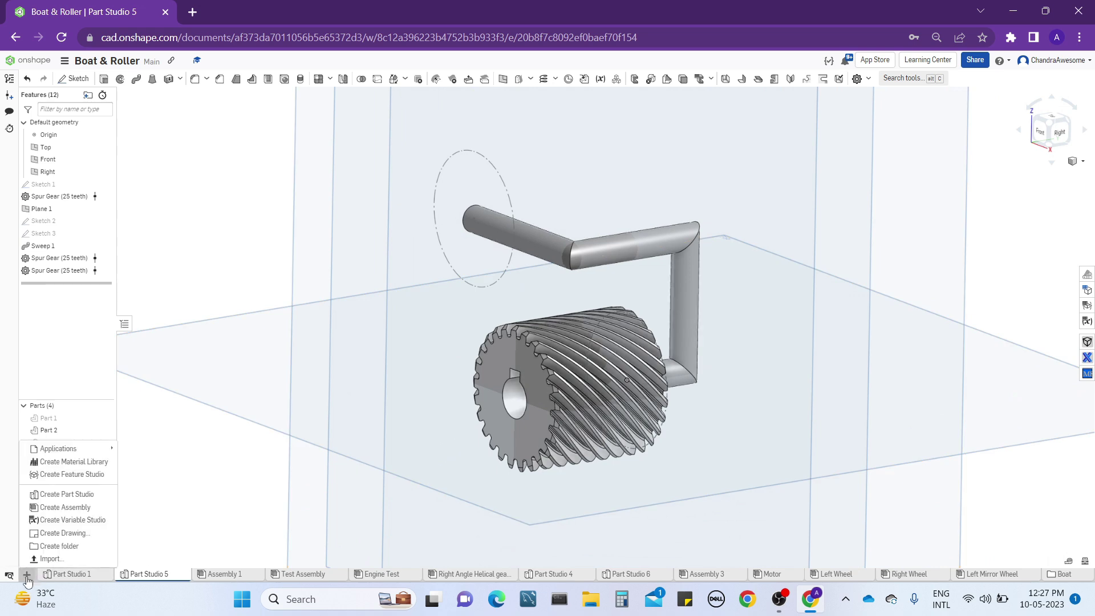
# Create an assembly and insert shaft Part 2 plus two copies of gear Part 4.
pyautogui.click(71, 513)
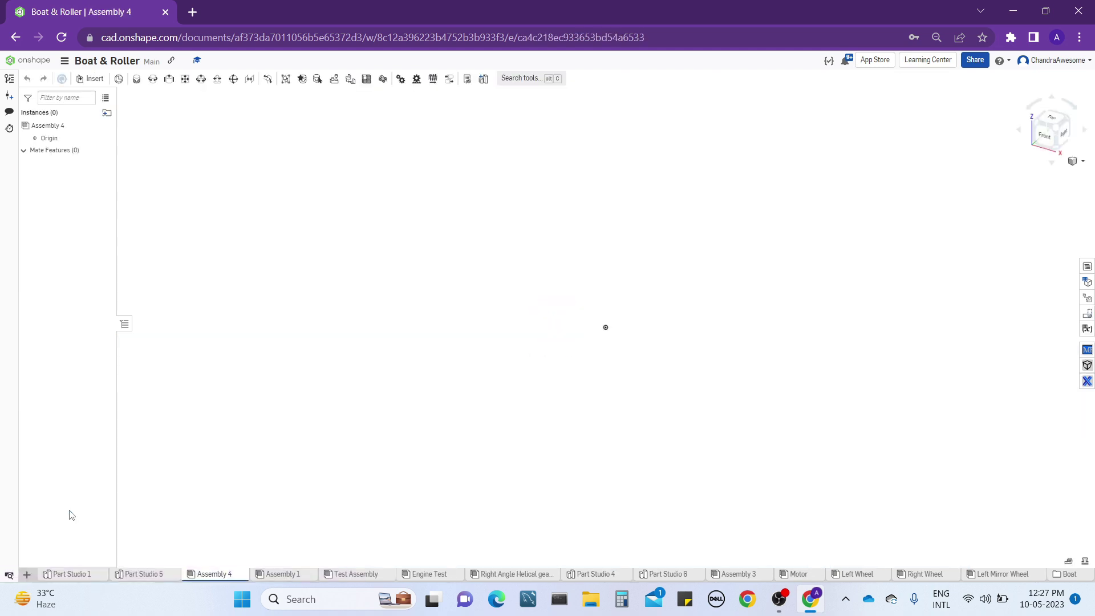
pyautogui.click(92, 78)
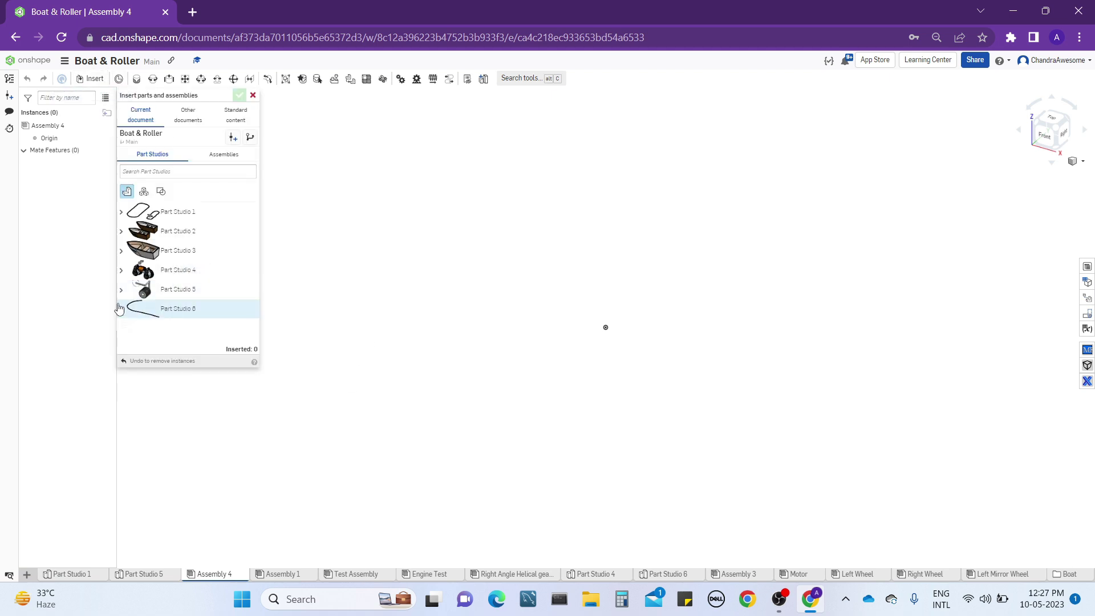
pyautogui.click(121, 289)
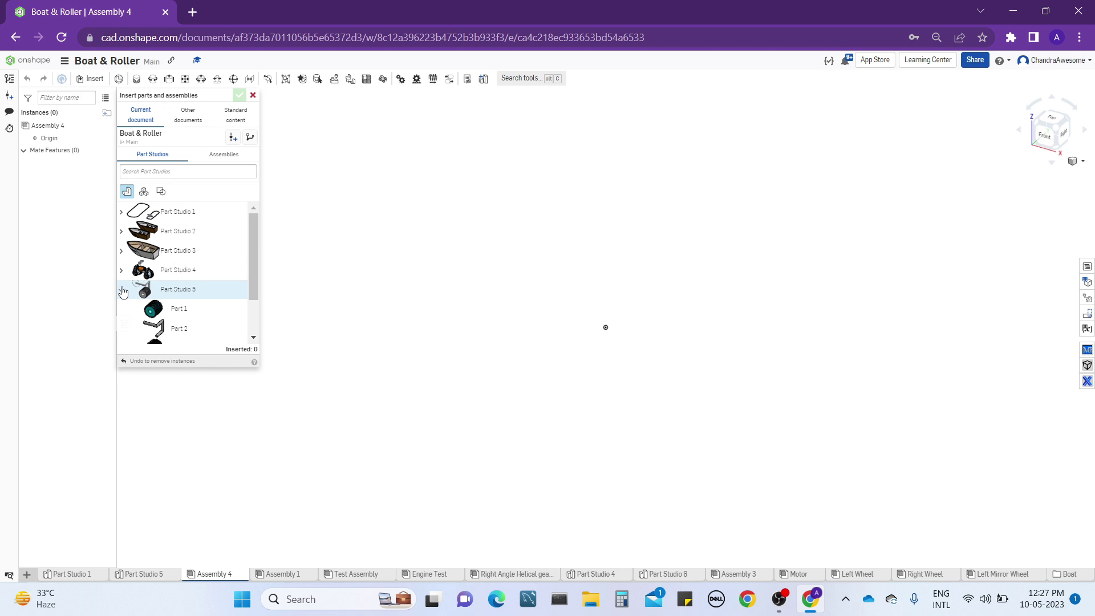
pyautogui.click(220, 327)
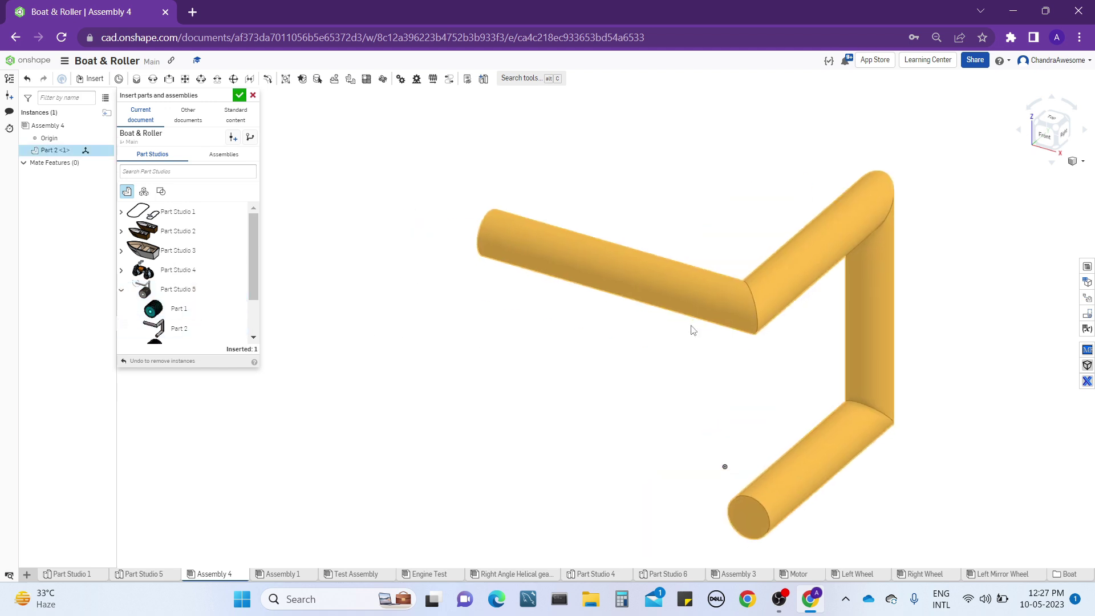
pyautogui.click(692, 328)
pyautogui.moveTo(256, 279); pyautogui.dragTo(256, 328)
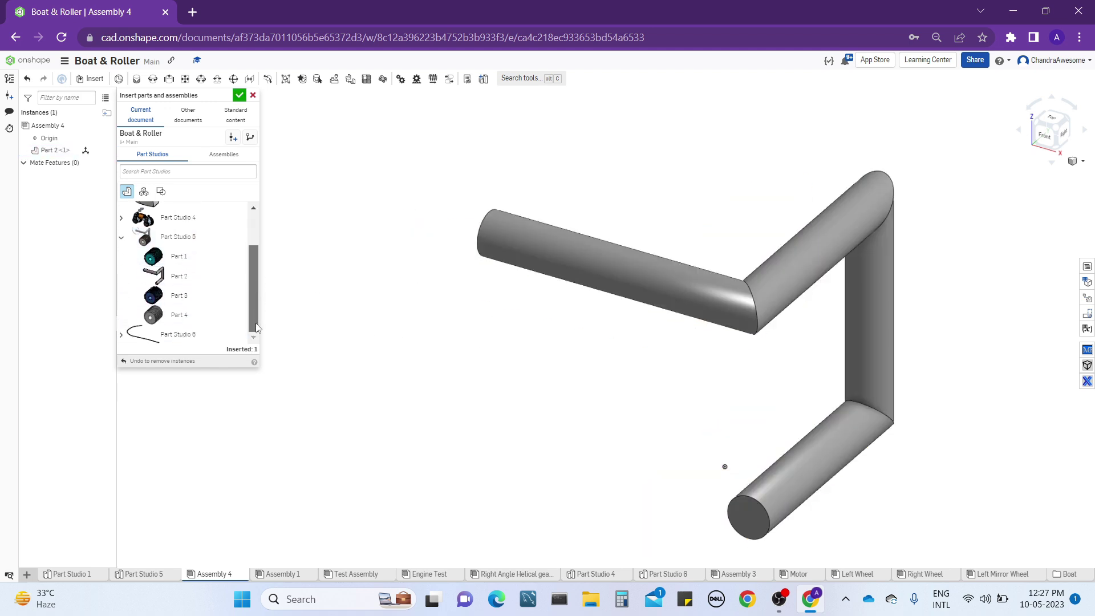
pyautogui.click(188, 315)
pyautogui.click(477, 387)
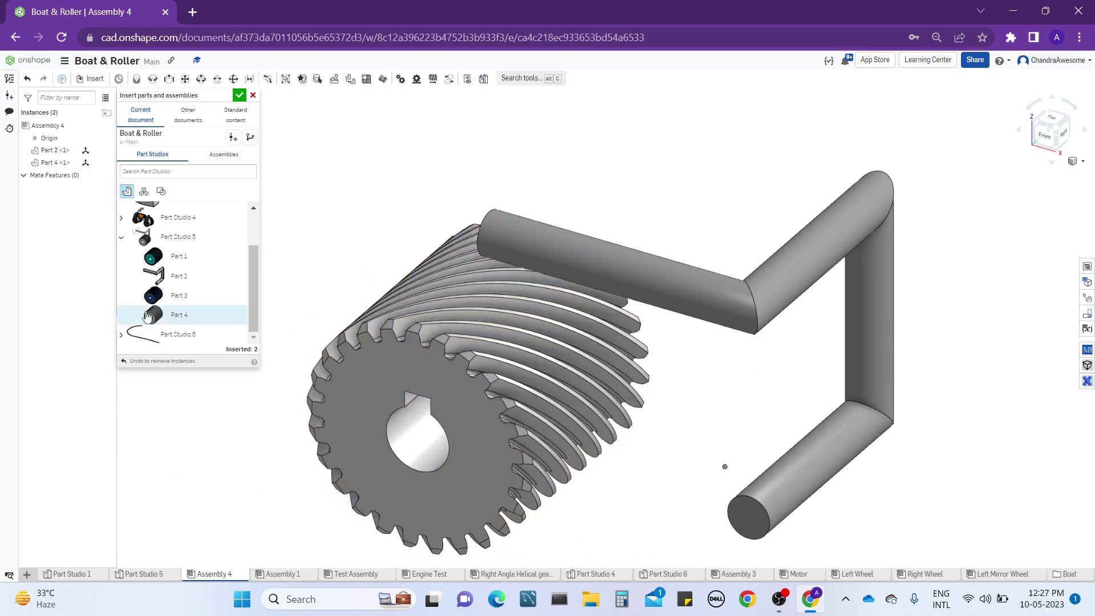
pyautogui.click(152, 317)
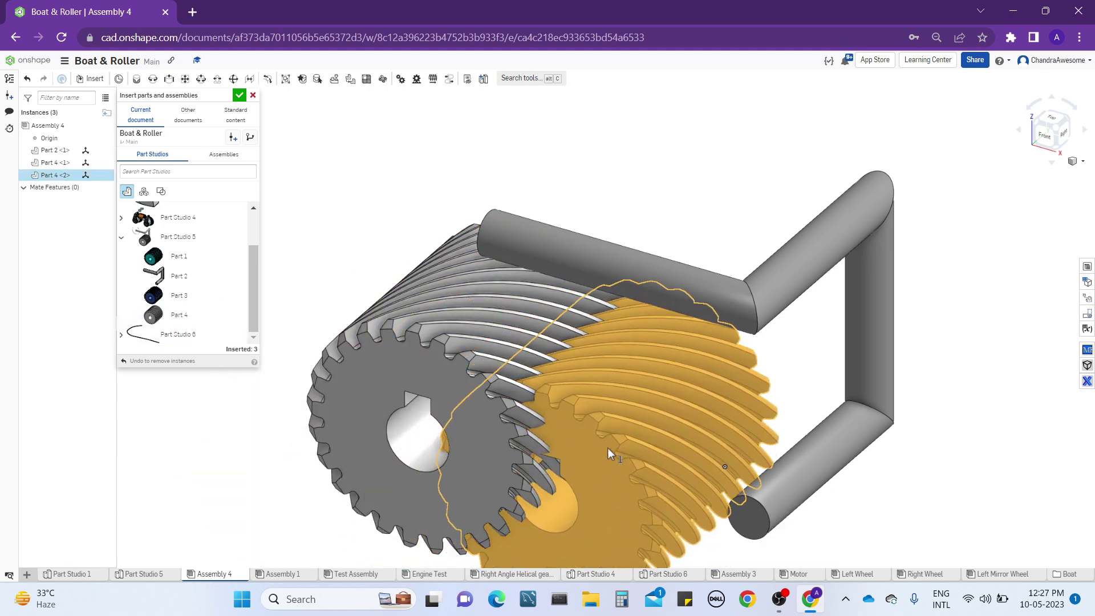
pyautogui.click(606, 447)
pyautogui.click(239, 96)
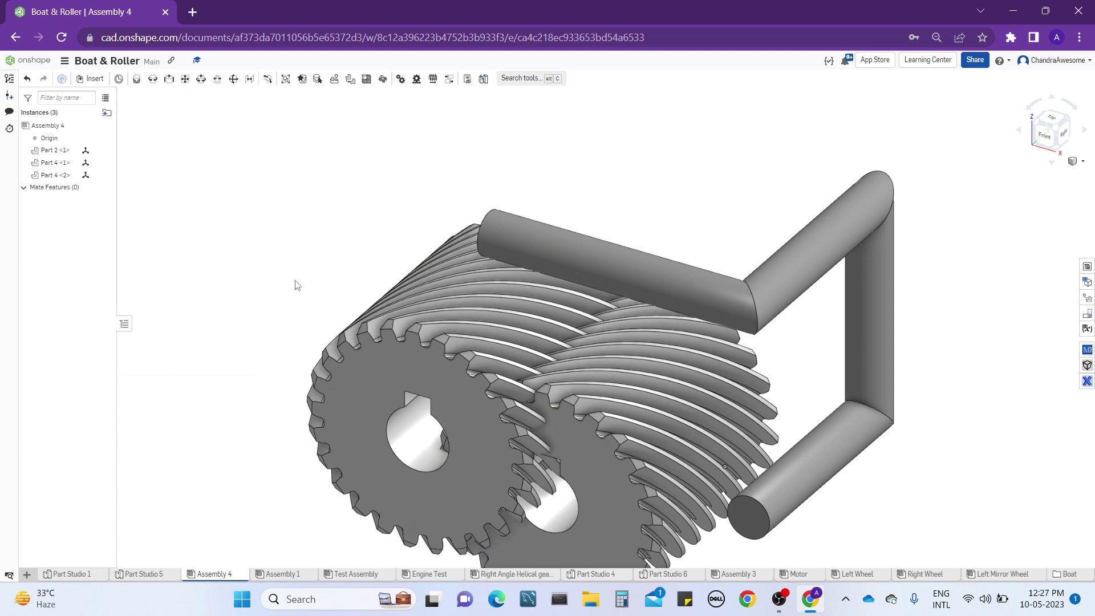
pyautogui.press('f')
# Drag the left gear aside and fix shaft Part 2 in place.
pyautogui.moveTo(457, 385); pyautogui.dragTo(295, 361)
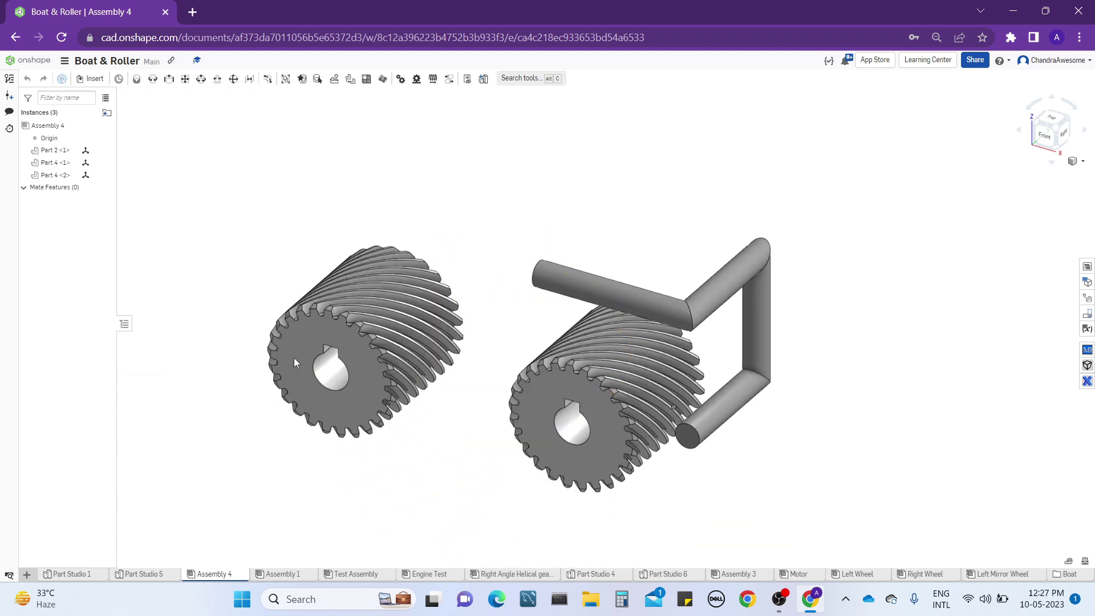
pyautogui.rightClick(696, 299)
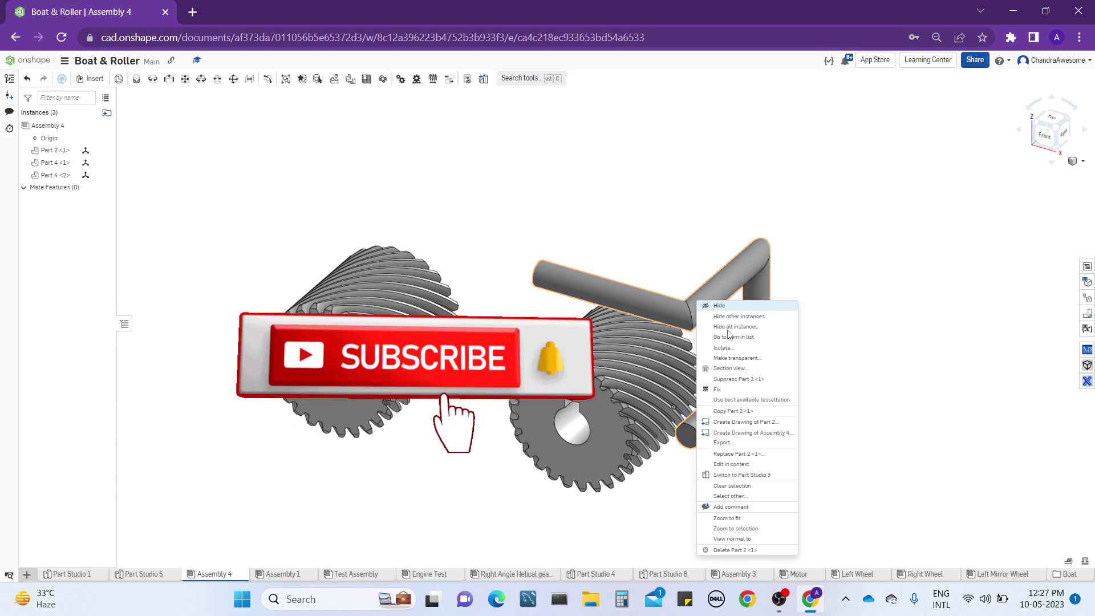
pyautogui.click(734, 389)
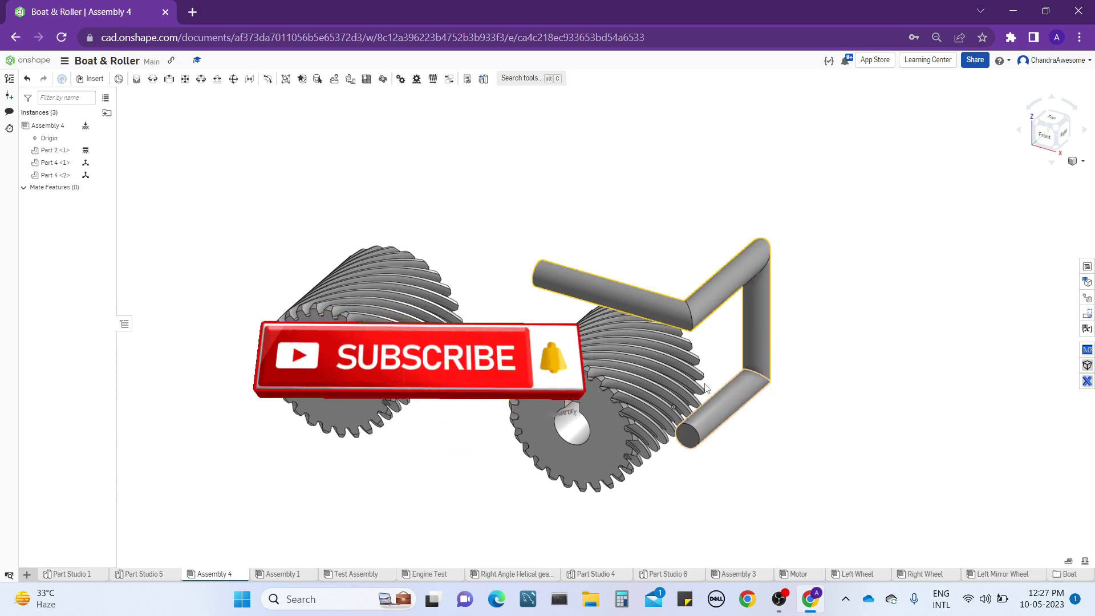
# Mount the right gear's bore on the shaft's lower end with Revolute 1.
pyautogui.click(152, 79)
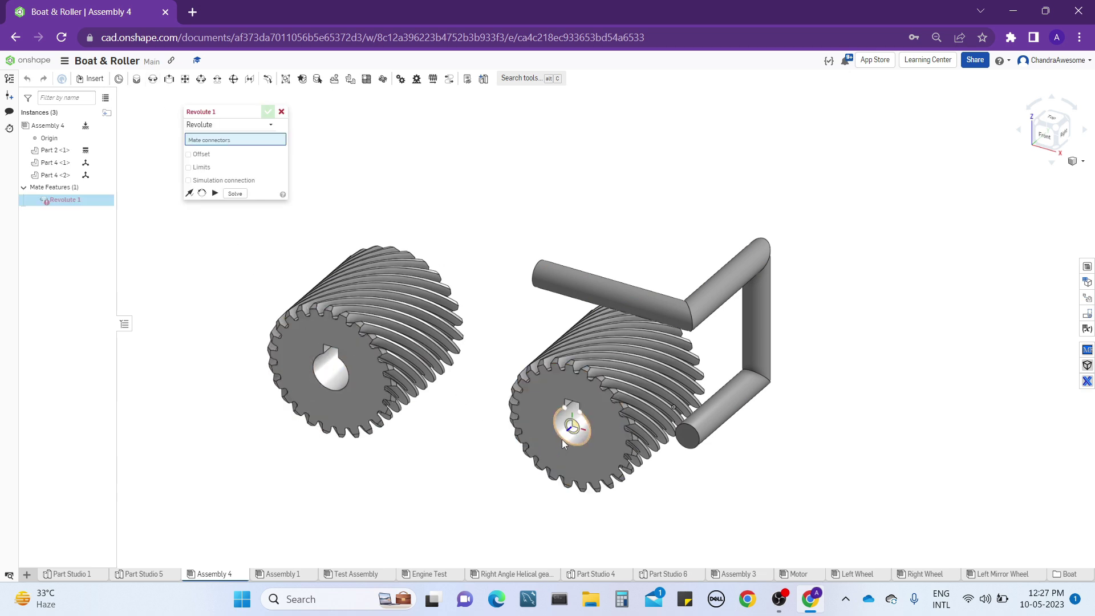
pyautogui.click(607, 396)
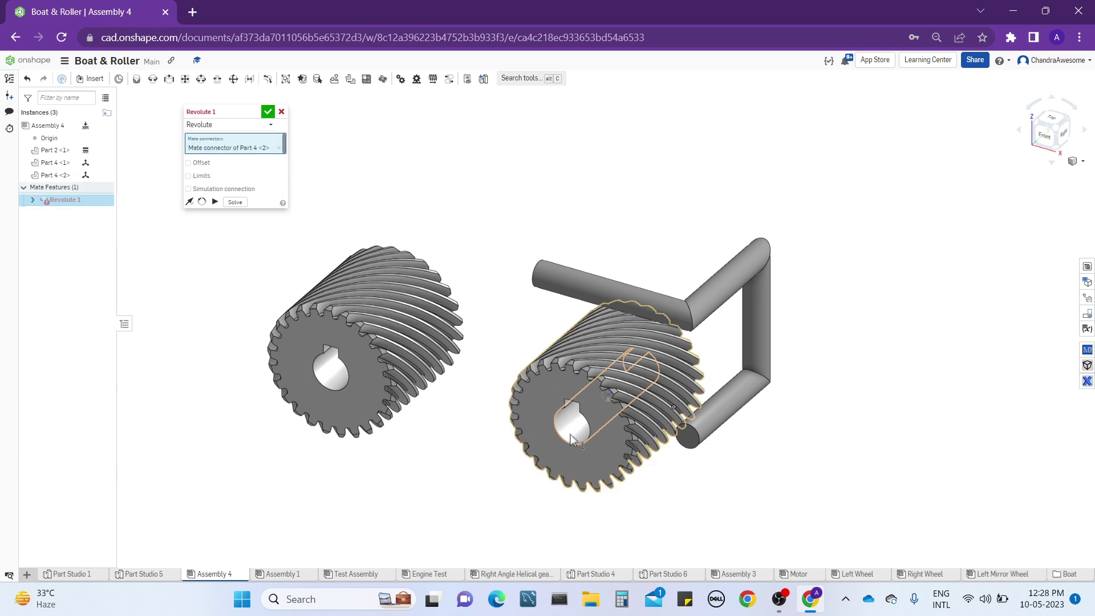
pyautogui.click(688, 437)
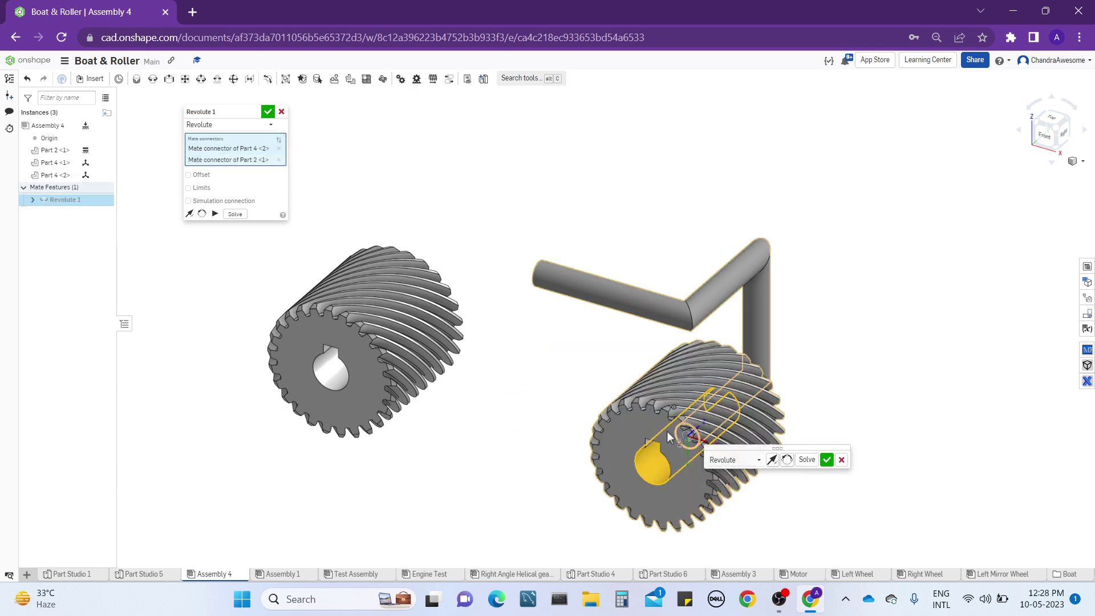
pyautogui.click(268, 111)
pyautogui.click(136, 83)
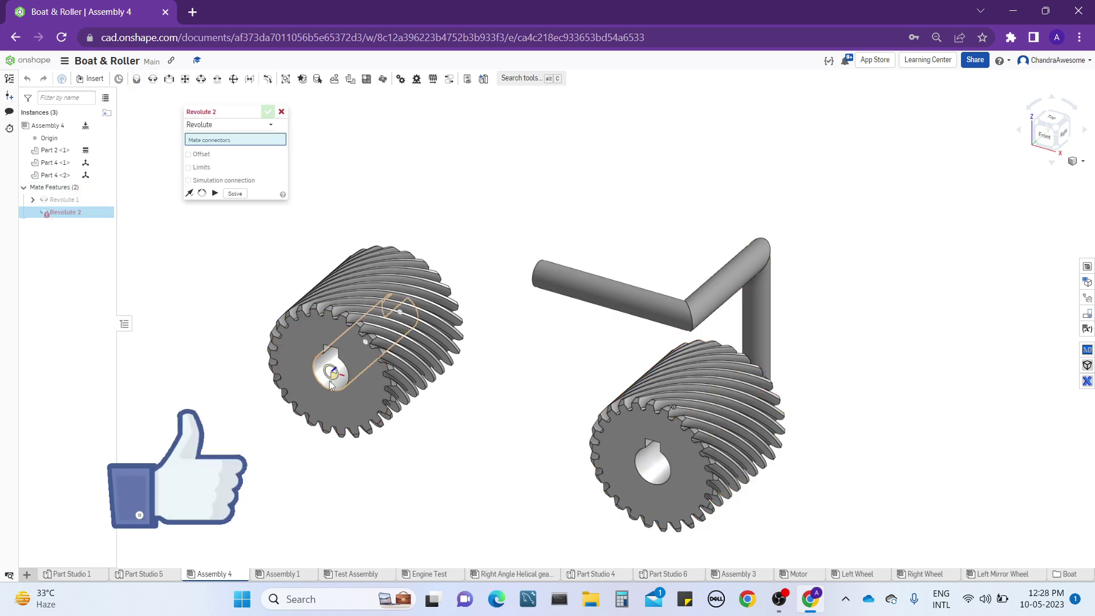
# Mount the left gear's bore on the shaft's upper arm with Revolute 2.
pyautogui.click(365, 343)
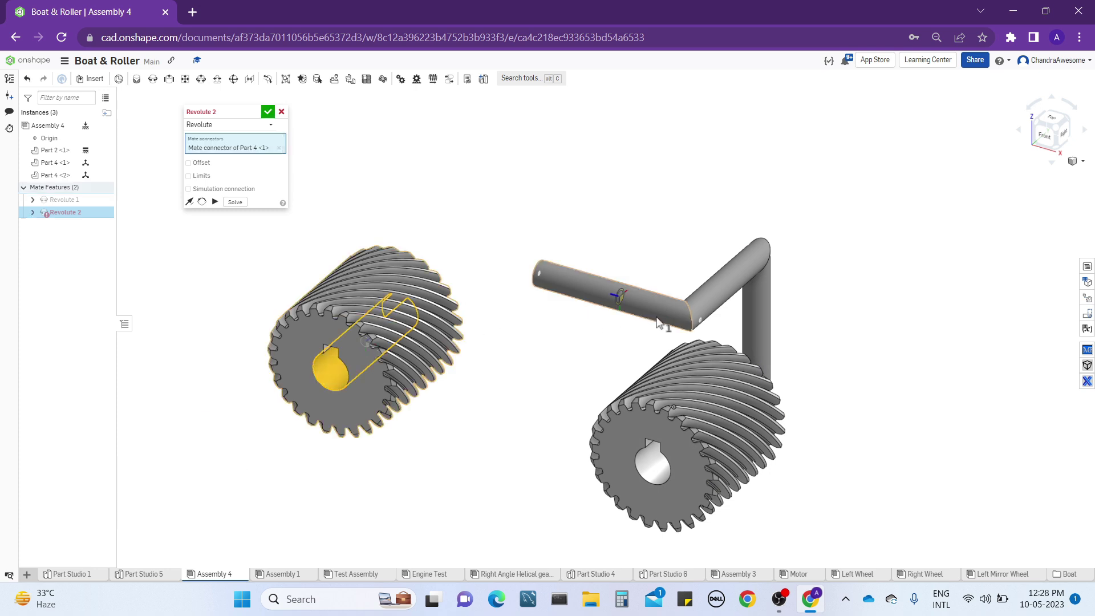
pyautogui.click(700, 321)
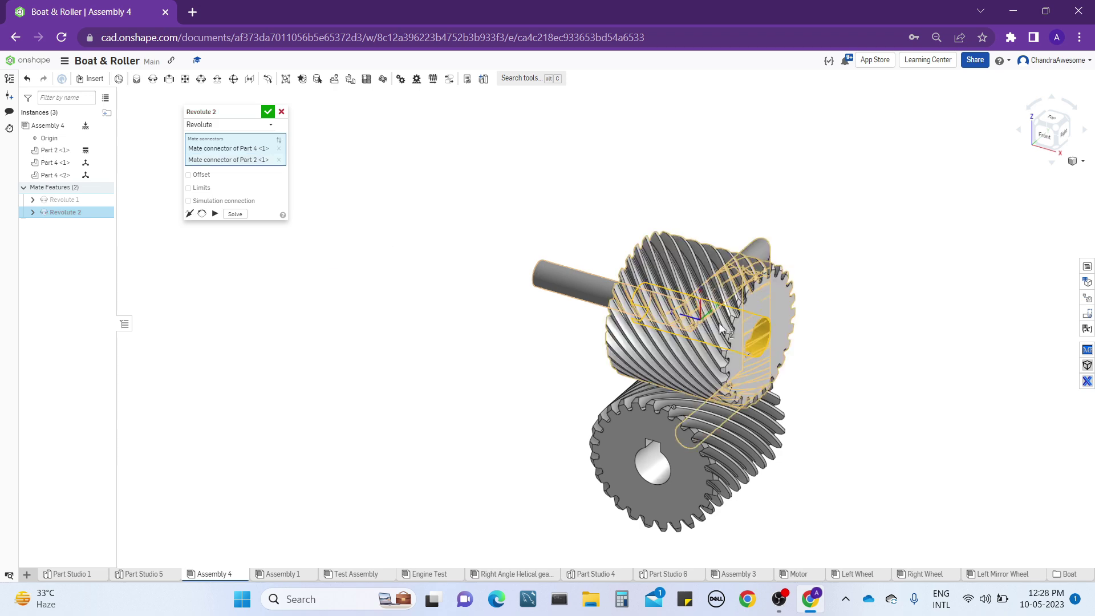
pyautogui.click(269, 112)
pyautogui.moveTo(447, 352); pyautogui.dragTo(517, 336, button='right')
pyautogui.moveTo(727, 408); pyautogui.dragTo(724, 252, button='middle')
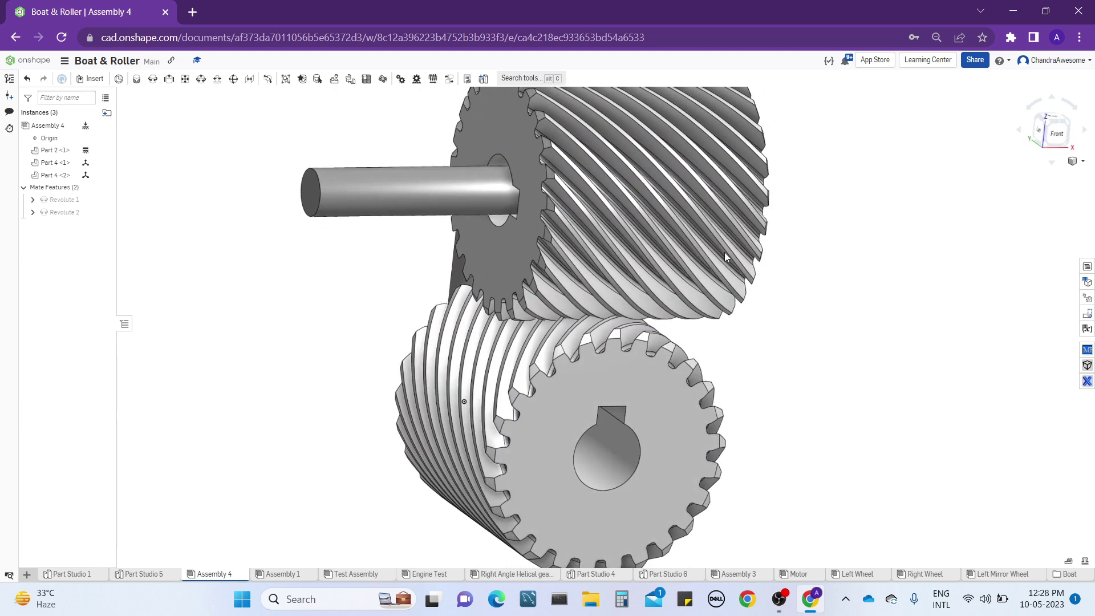
# Add a Gear 1 mate linking Revolute 1 and Revolute 2 at ratio 1.
pyautogui.click(402, 79)
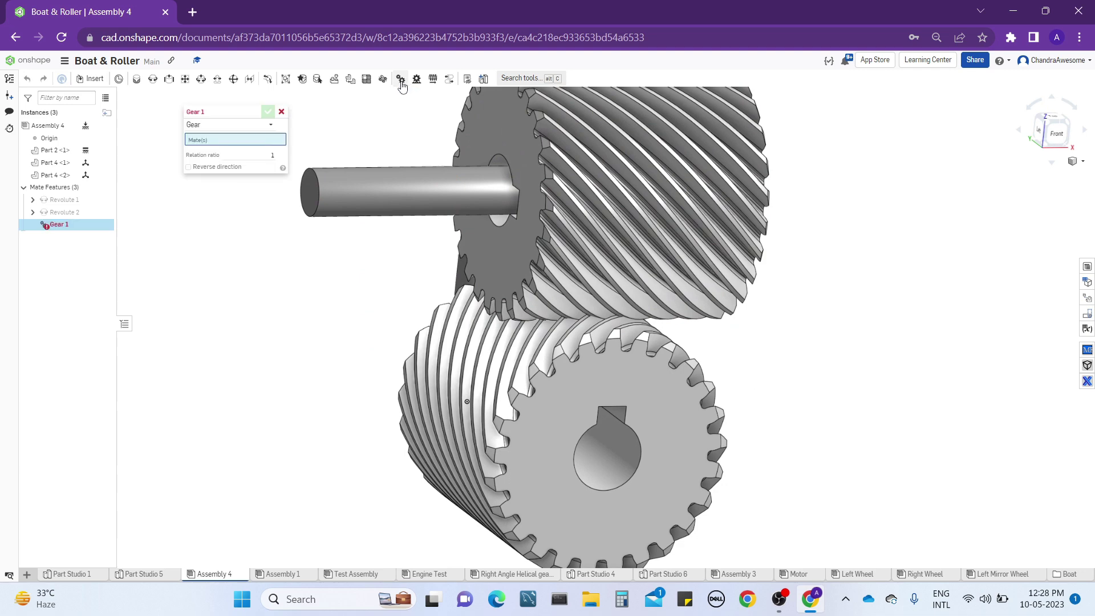
pyautogui.click(62, 199)
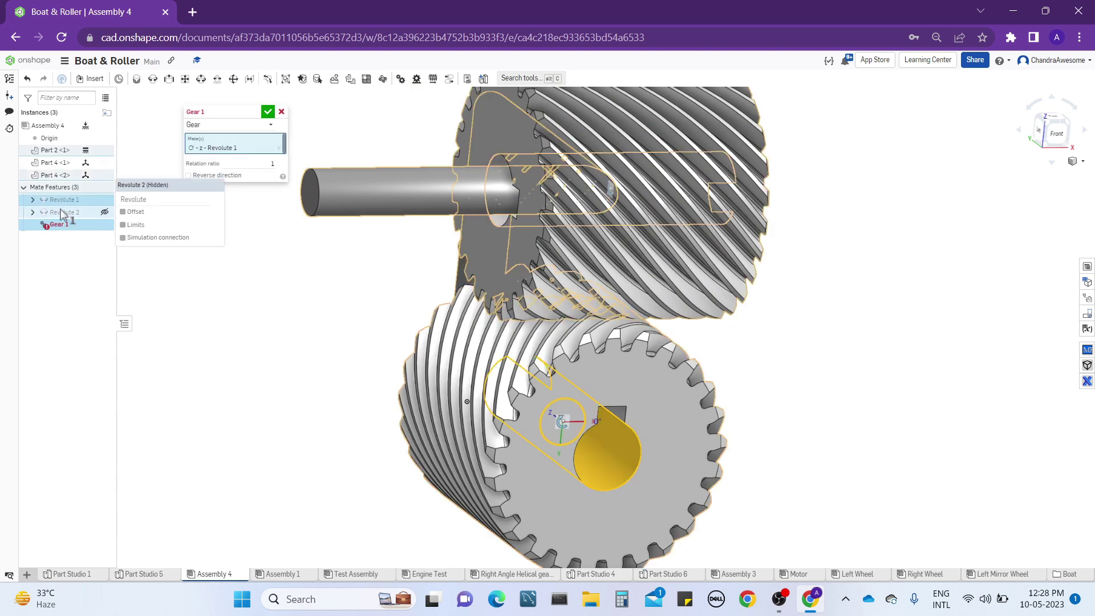
pyautogui.click(63, 213)
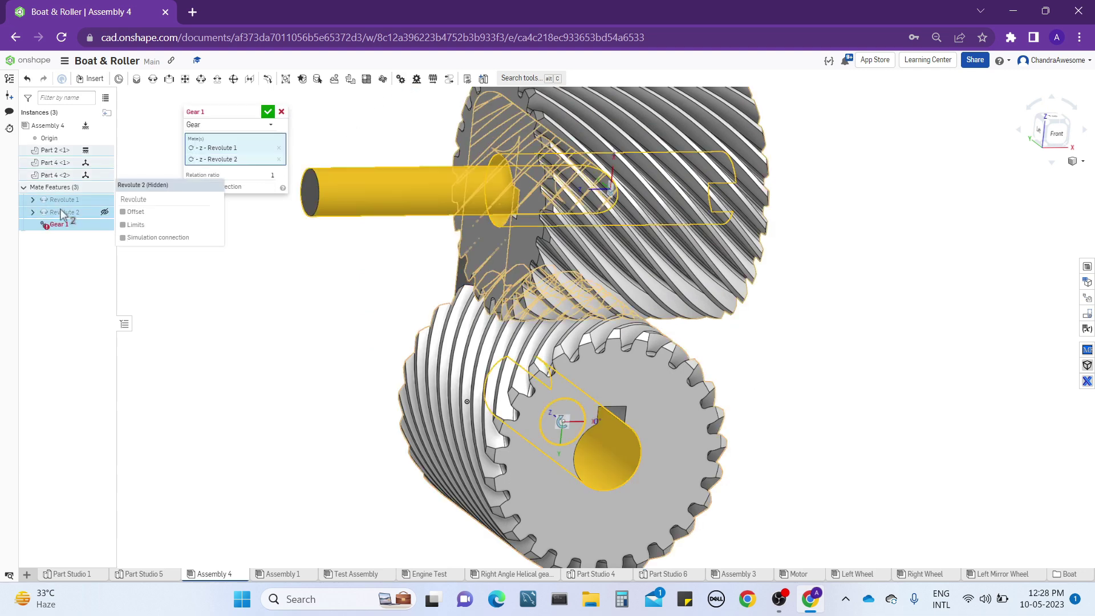
pyautogui.click(267, 112)
pyautogui.moveTo(223, 340); pyautogui.dragTo(387, 382, button='right')
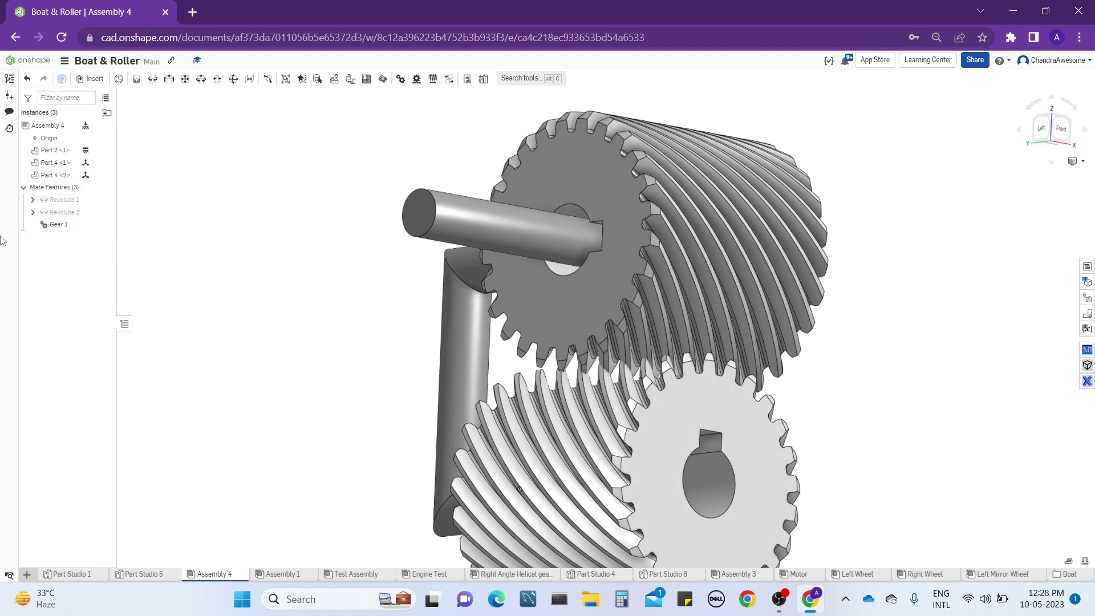
# Rotate Revolute 1's mate connector to 6 degrees about Z so the teeth mesh cleanly.
pyautogui.rightClick(60, 217)
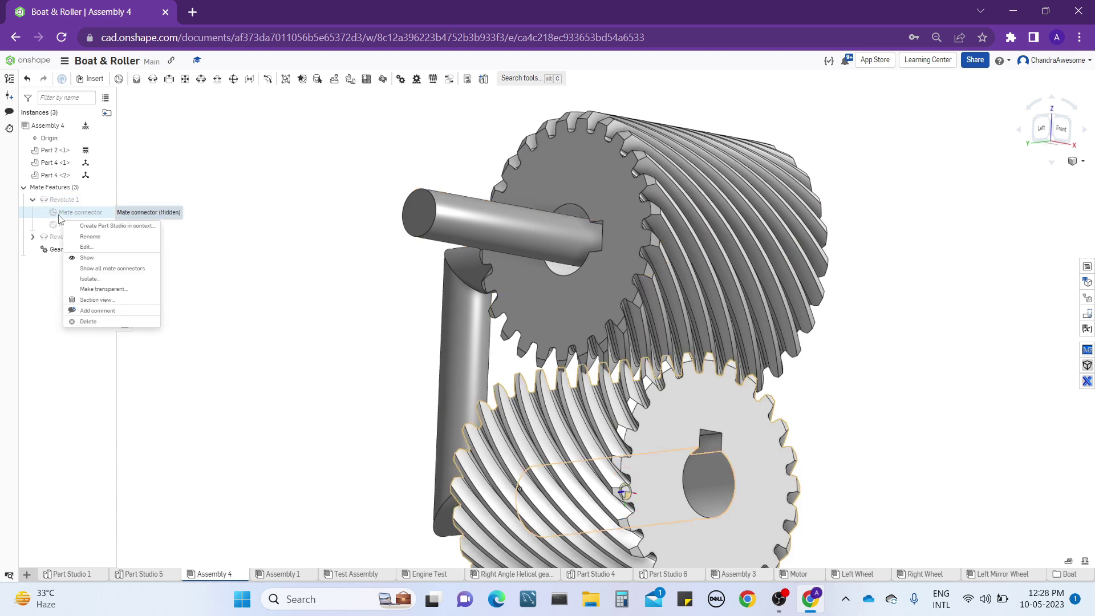
pyautogui.click(86, 247)
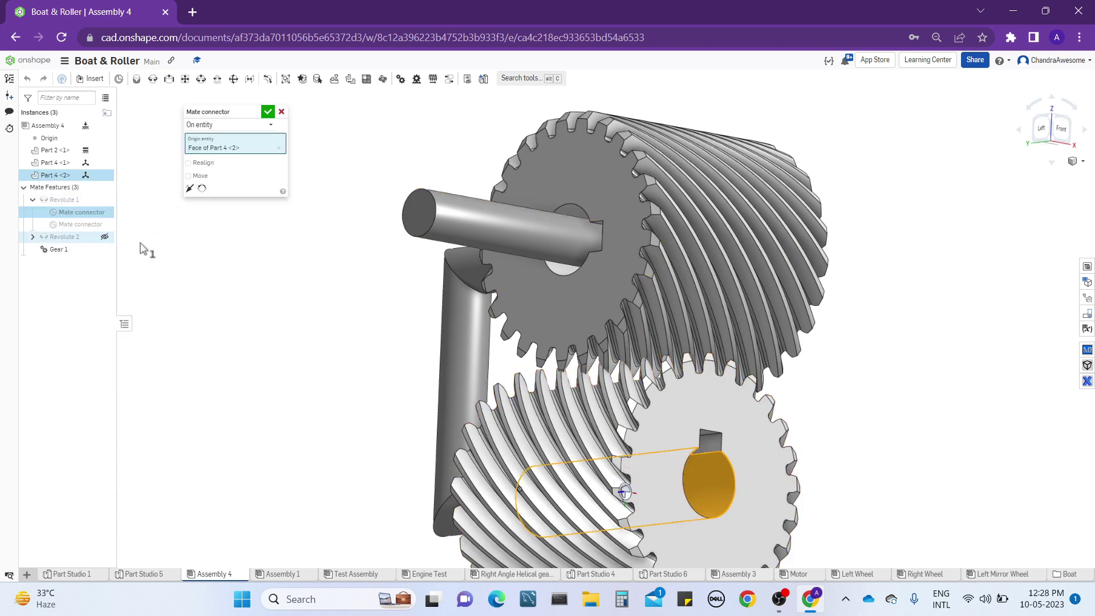
pyautogui.click(189, 176)
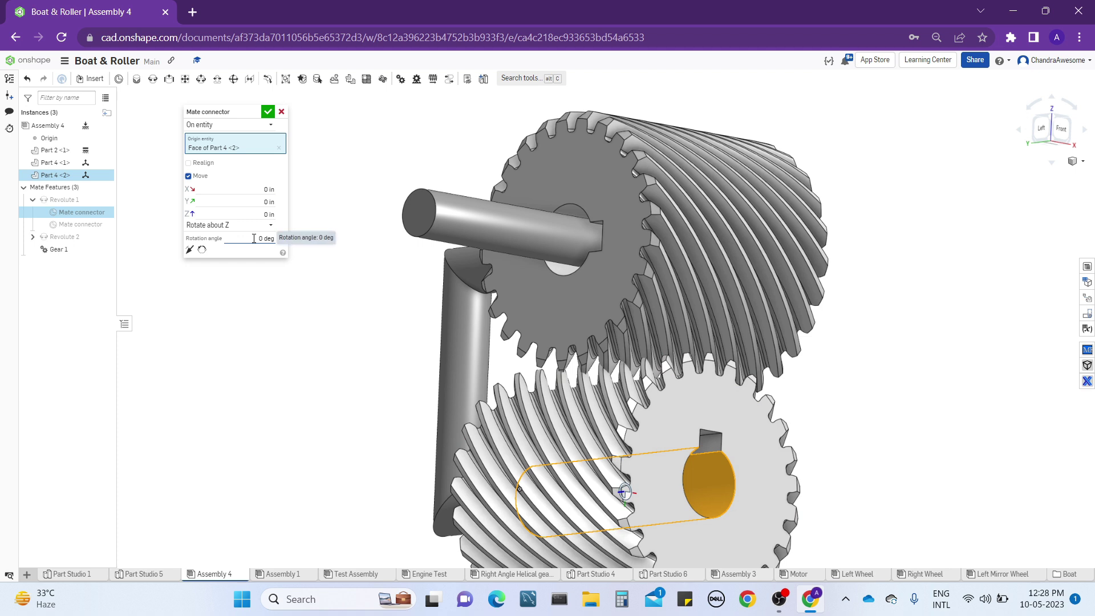
pyautogui.press('Up')
pyautogui.press('Up')
pyautogui.press('Up')
pyautogui.press('Up')
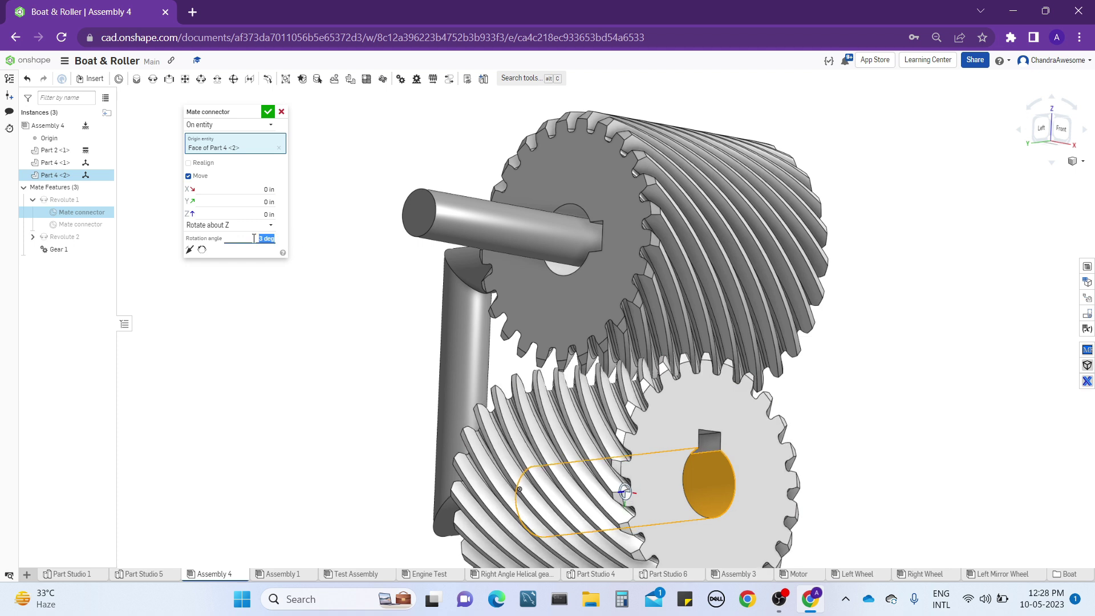
pyautogui.press('Up')
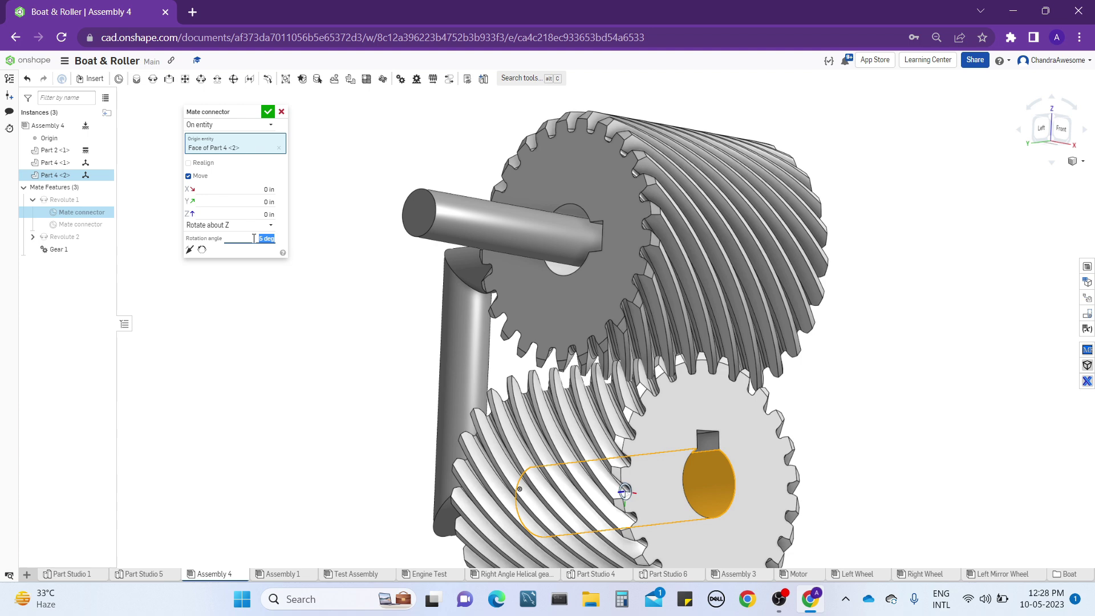
pyautogui.press('Up')
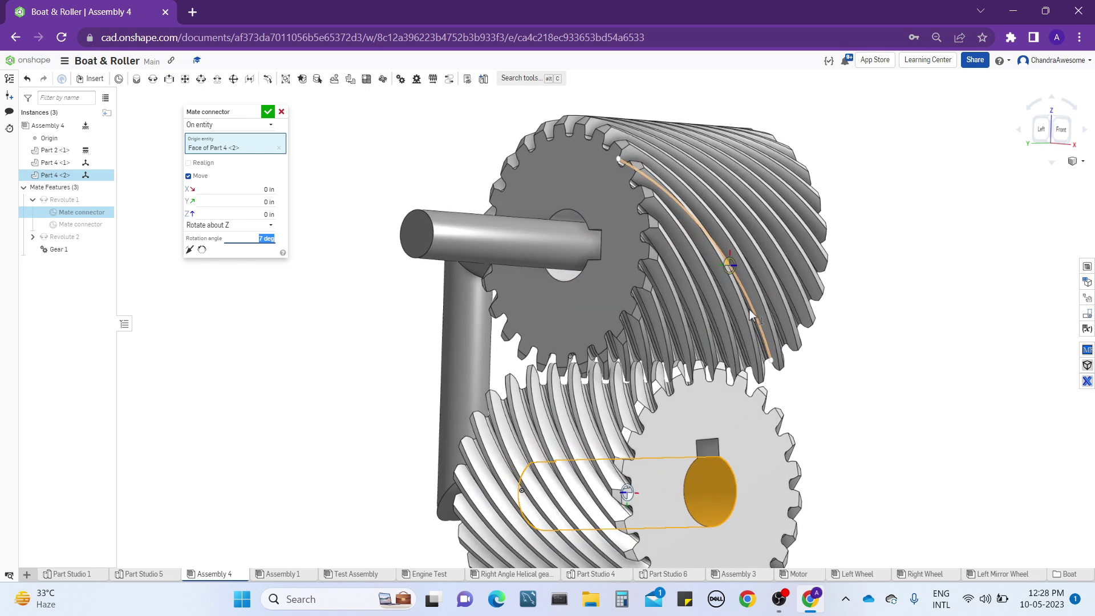
pyautogui.click(268, 113)
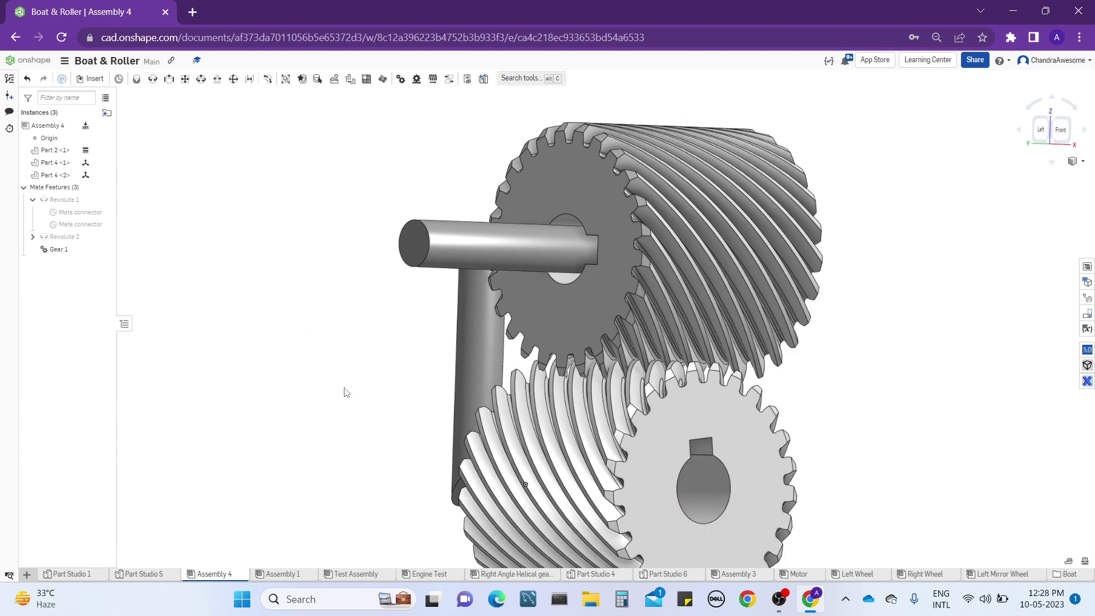
pyautogui.moveTo(465, 409); pyautogui.dragTo(365, 410, button='middle')
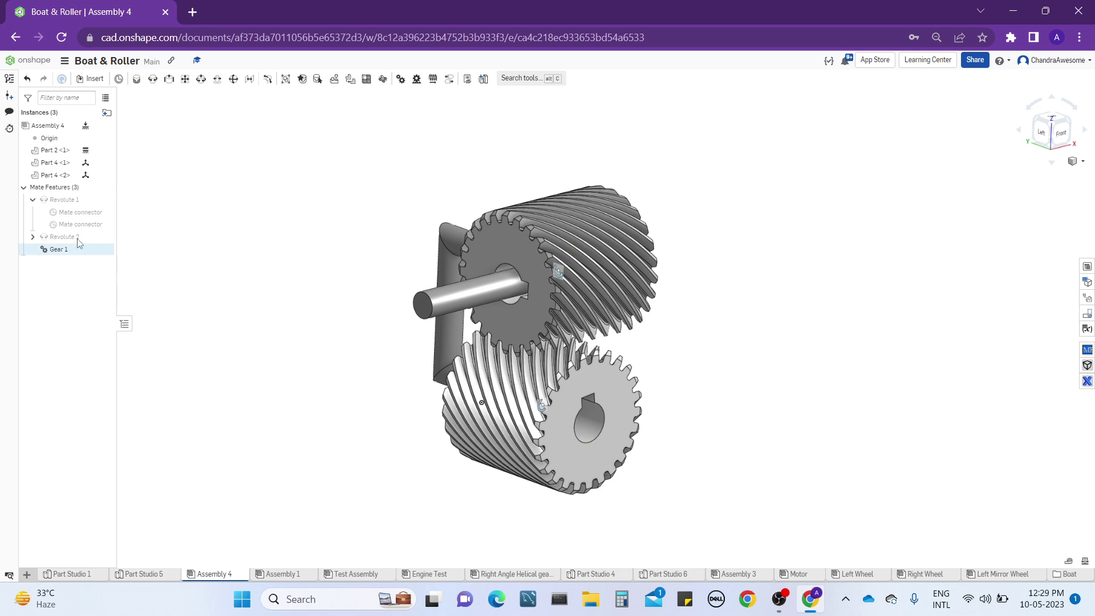
# Play the 0–360 degree Revolute 1 animation to check both gears turn together.
pyautogui.rightClick(66, 204)
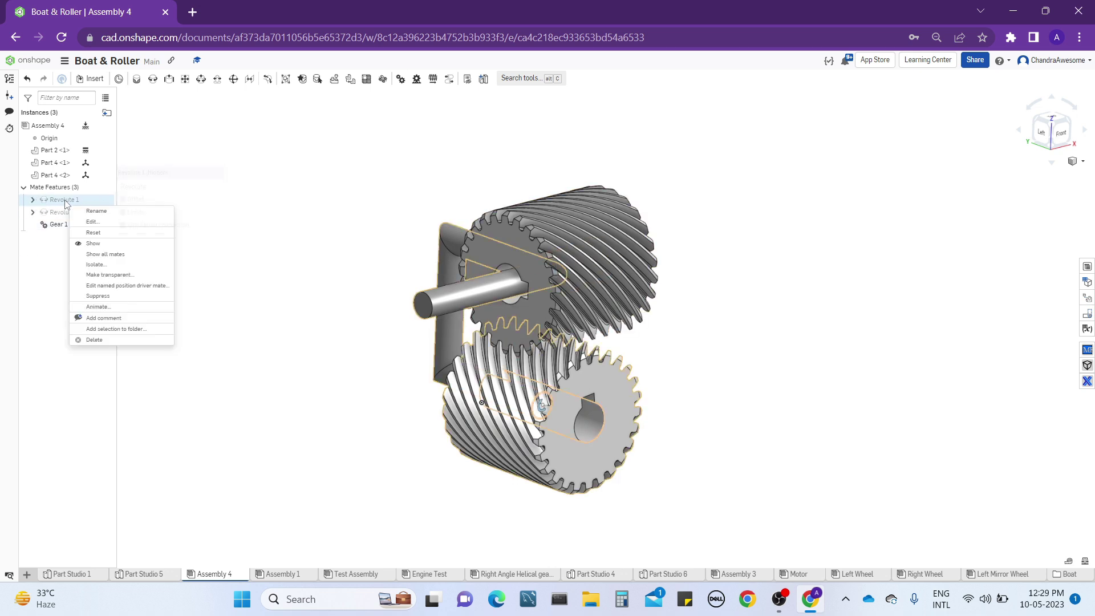
pyautogui.click(104, 313)
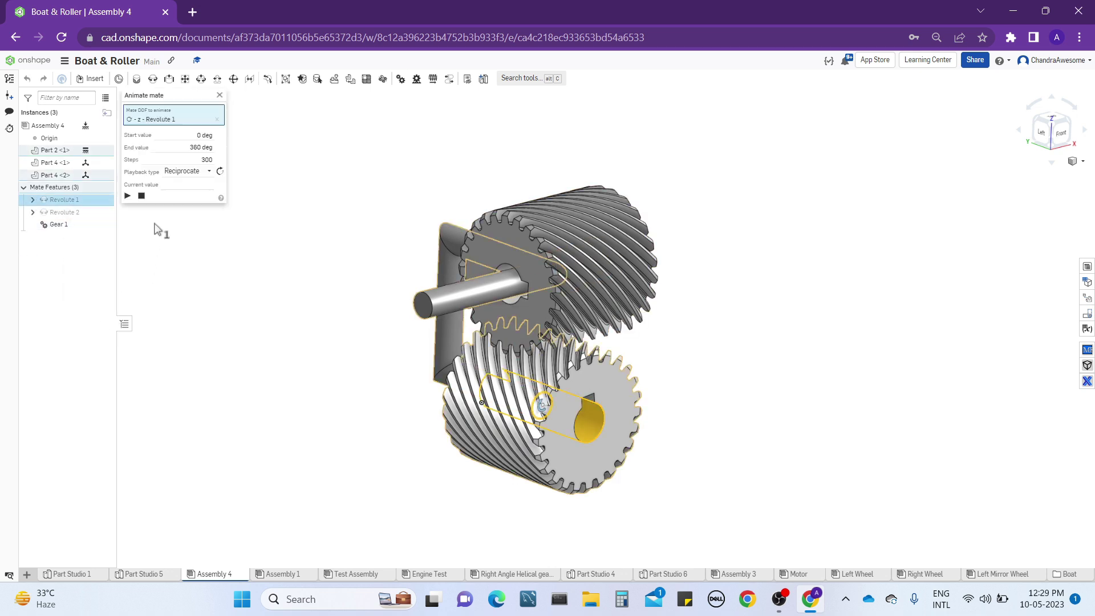
pyautogui.click(127, 197)
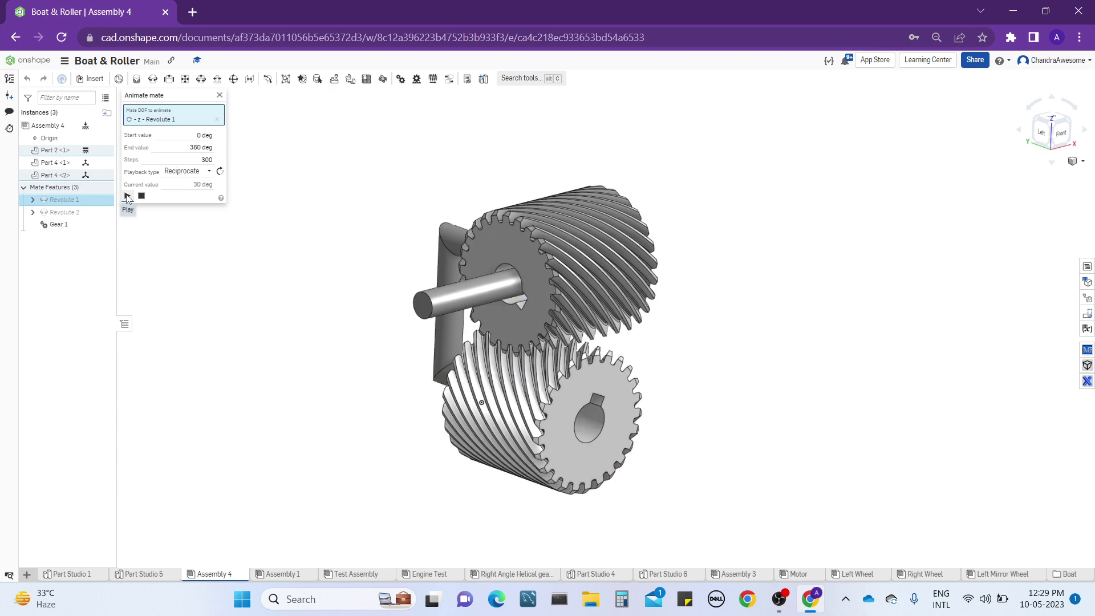
pyautogui.moveTo(365, 330); pyautogui.dragTo(384, 352, button='right')
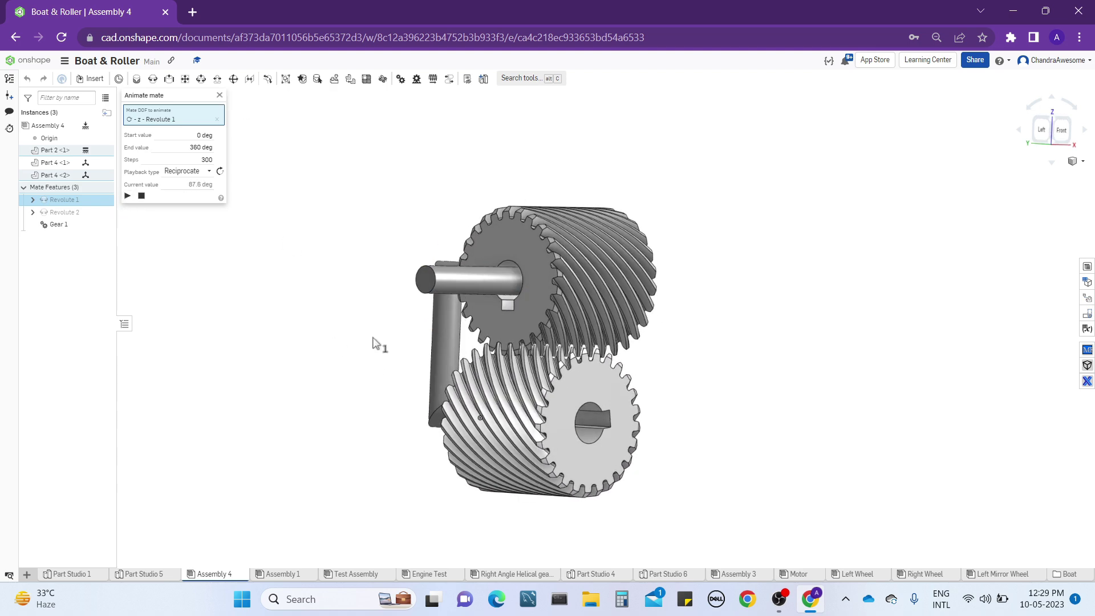
pyautogui.click(222, 96)
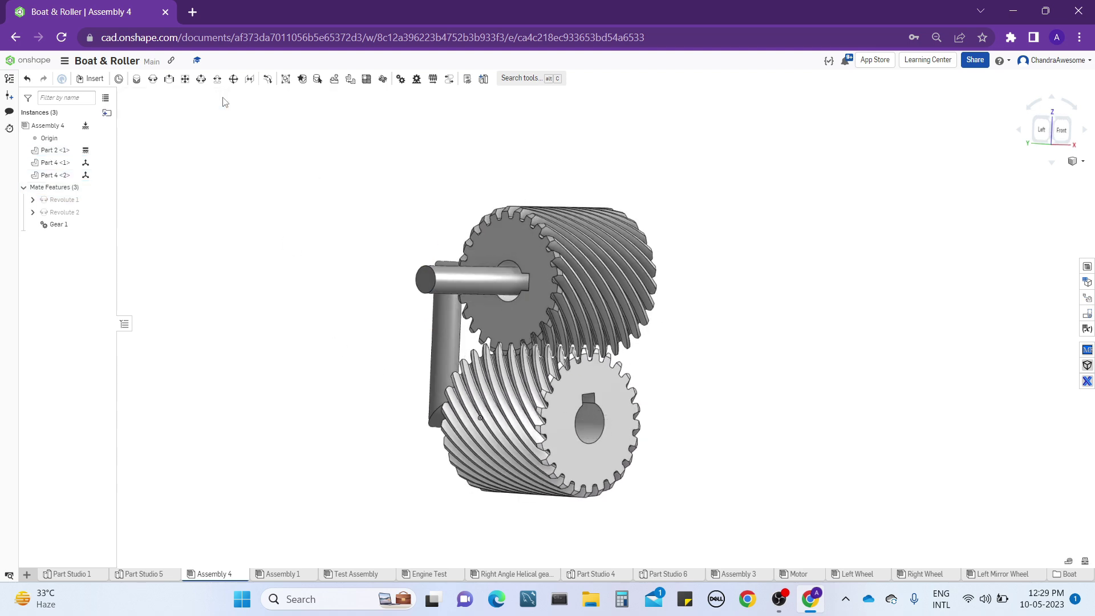
pyautogui.click(90, 234)
# Turn on Reverse direction for the Gear 1 mate at ratio 1 so the gears counter-rotate.
pyautogui.rightClick(93, 235)
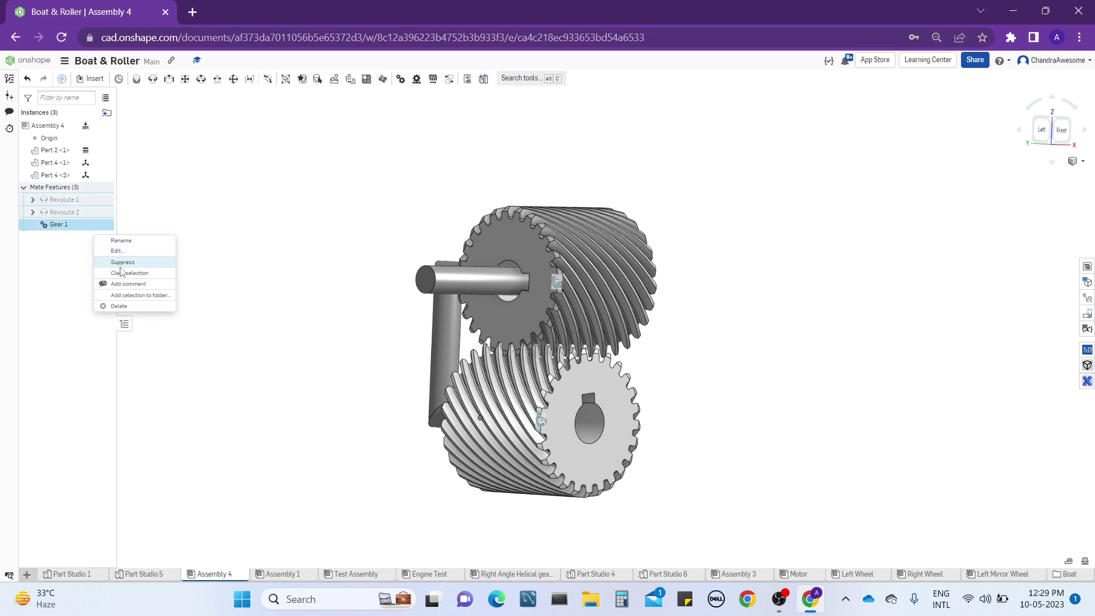
pyautogui.click(119, 251)
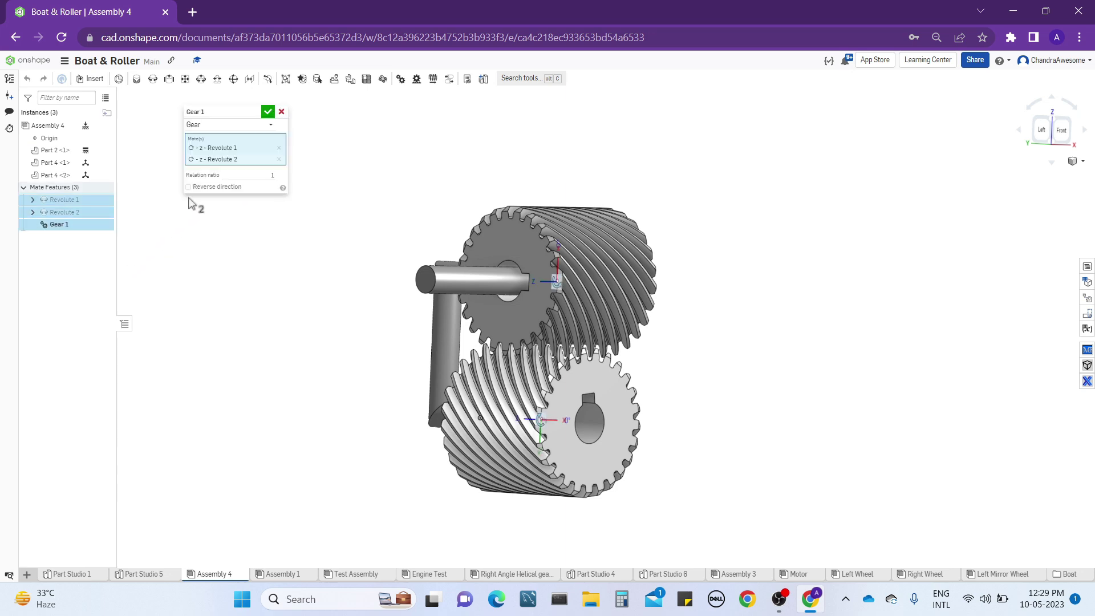
pyautogui.click(268, 113)
pyautogui.moveTo(354, 290); pyautogui.dragTo(350, 293, button='right')
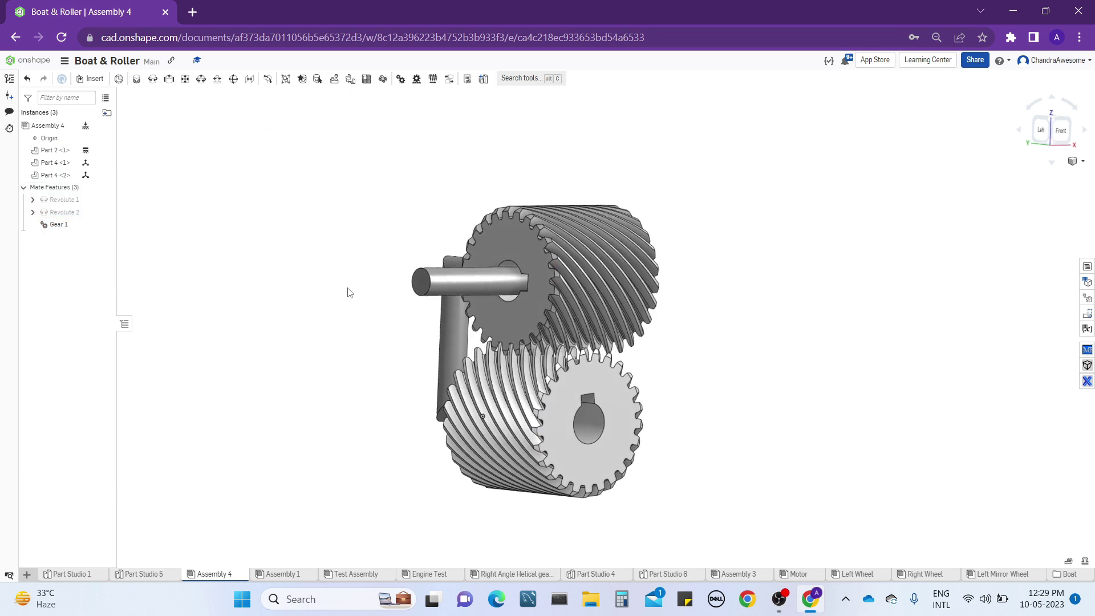
# Replay the 0–360 deg Revolute 1 animation and zoom in on the turning gears.
pyautogui.rightClick(80, 200)
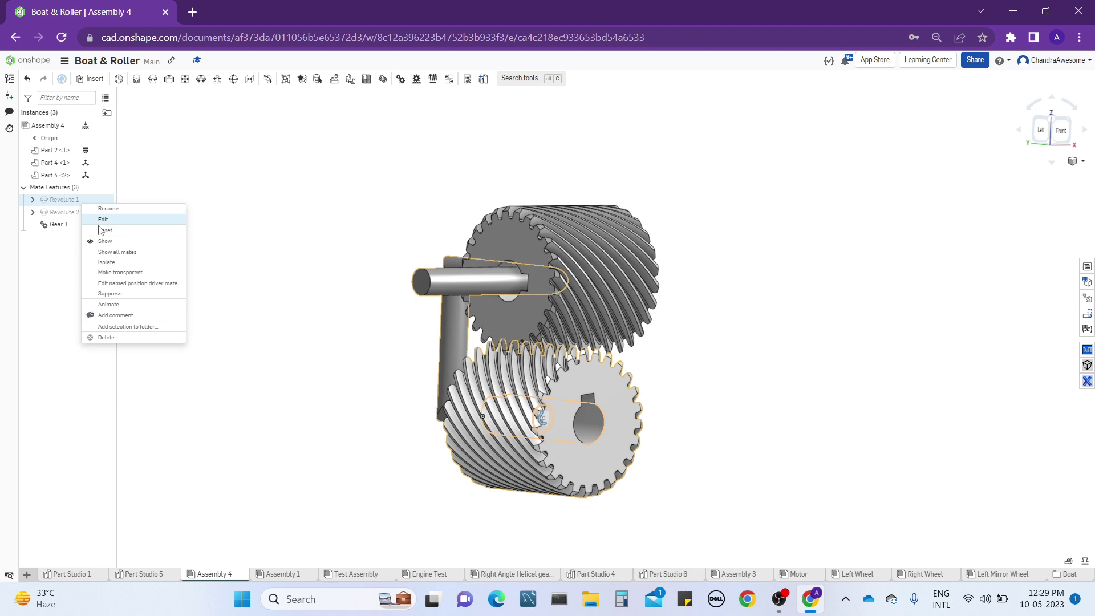
pyautogui.click(131, 305)
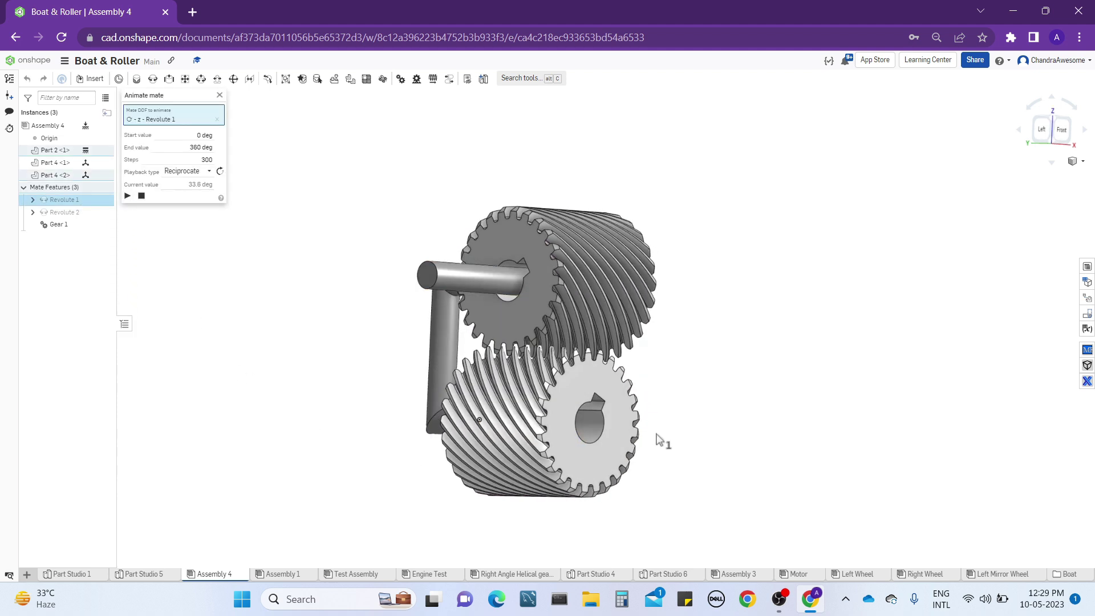
pyautogui.scroll(3, 656, 445)
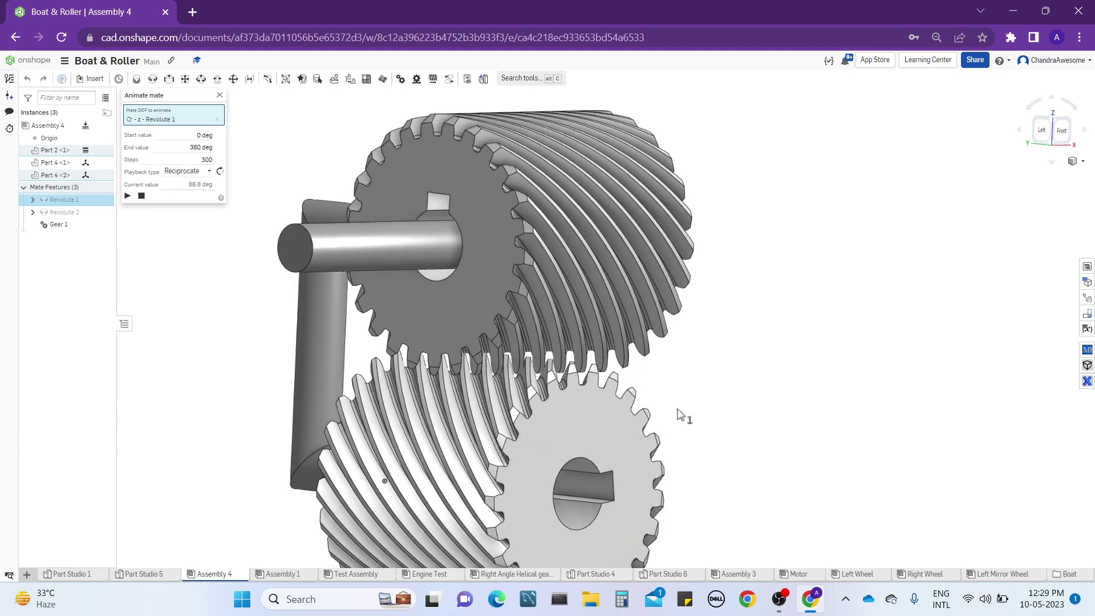